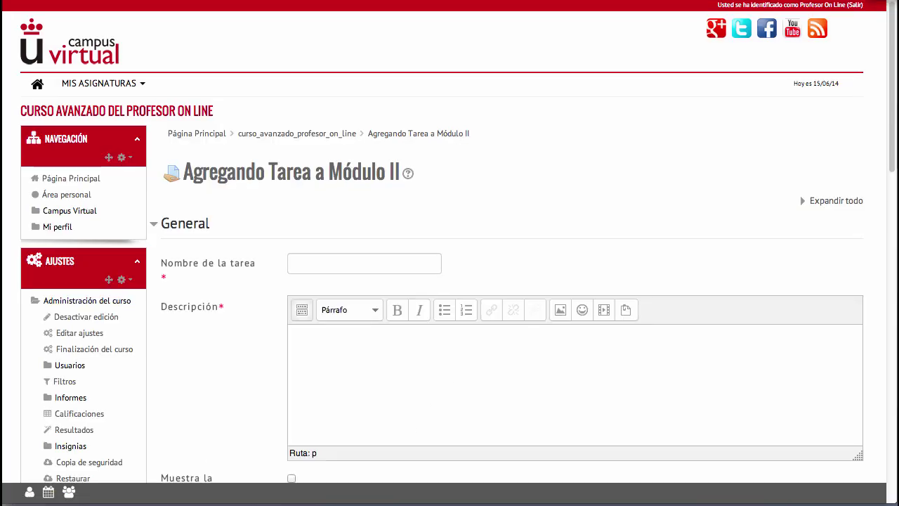
Step: Name the assignment "Tarea de inicio"
click(383, 263)
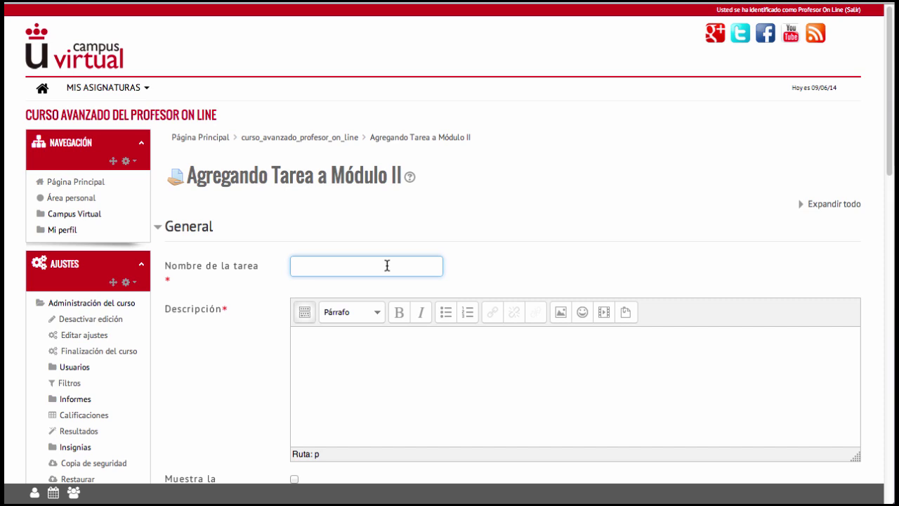
text(Tarea de inicio)
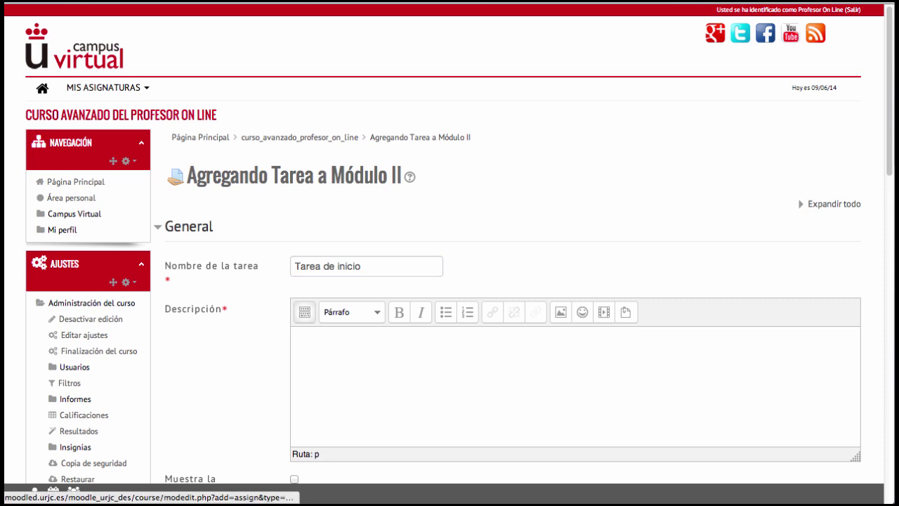
Step: Enter the description "Se establece la entrega de un archivo de texto y varios archivos de imagen." and show it on the course page
click(408, 372)
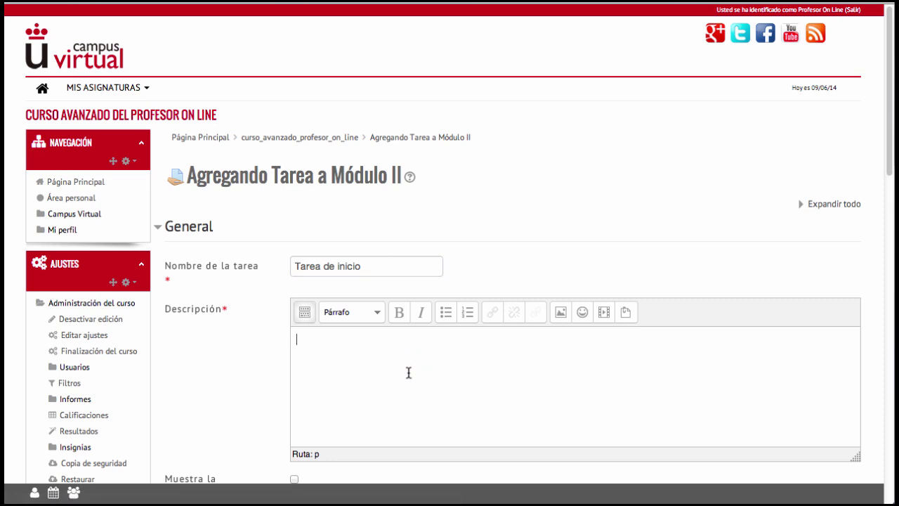
text(Se establece la entrega d)
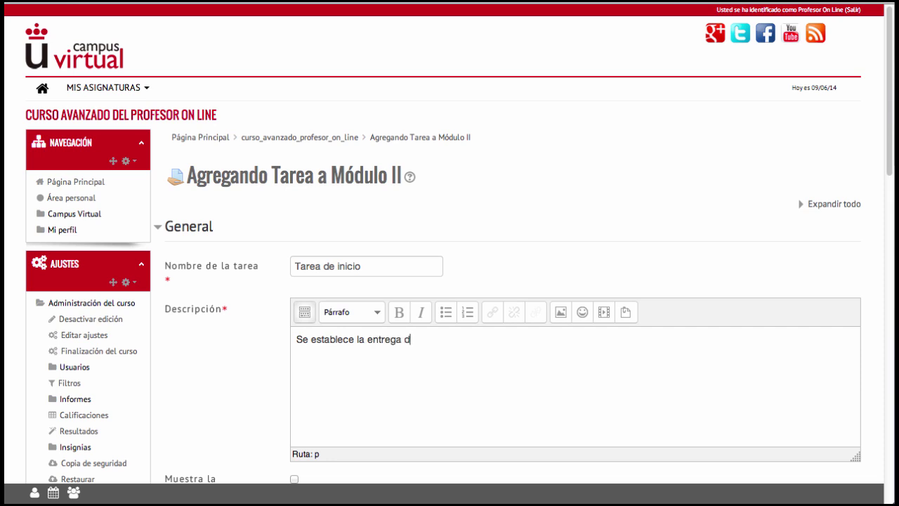
text(e un archivo de te)
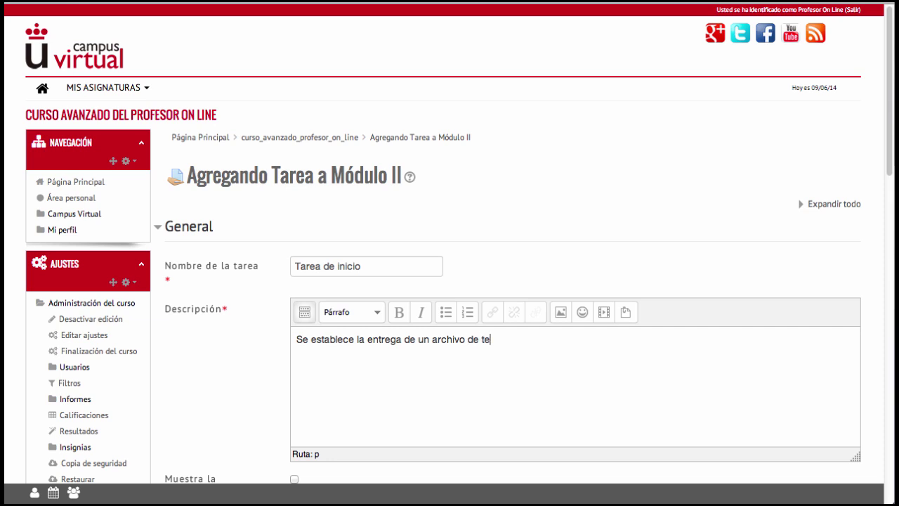
text(xto y varios archivos de imagen.)
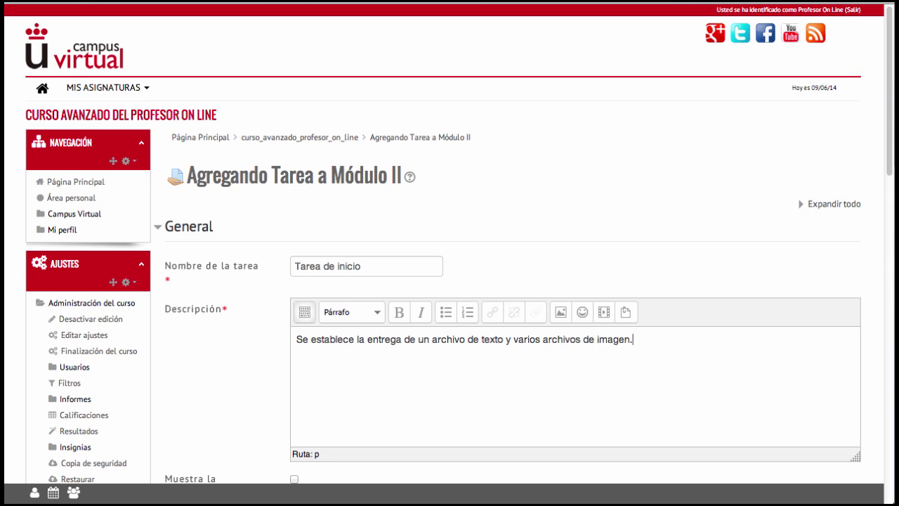
drag(891, 169, 891, 218)
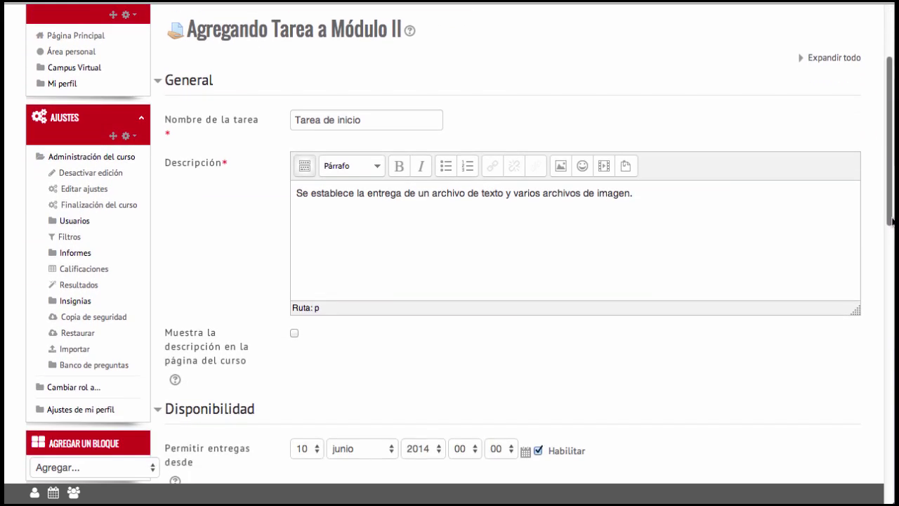
click(295, 334)
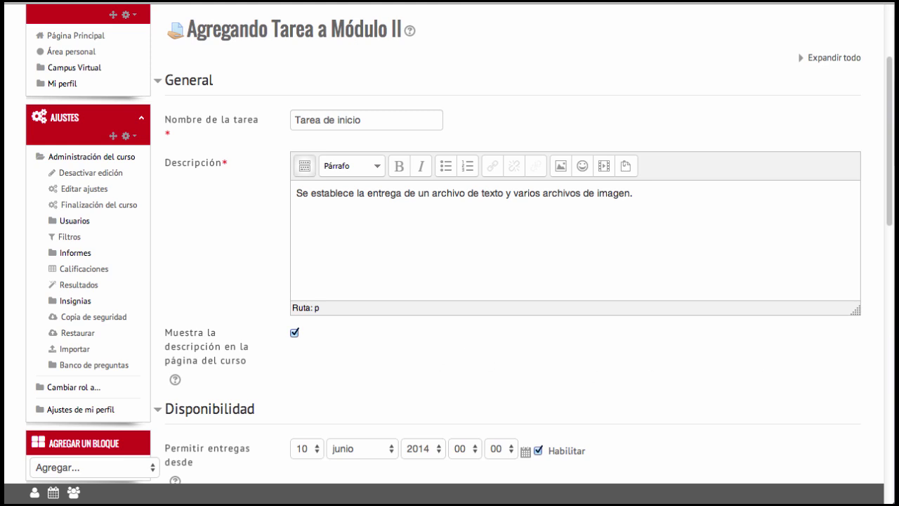
Step: Allow submissions from 12 junio 2014 and set the due date (Fecha de entrega) to 19 junio 2014
drag(889, 204, 880, 313)
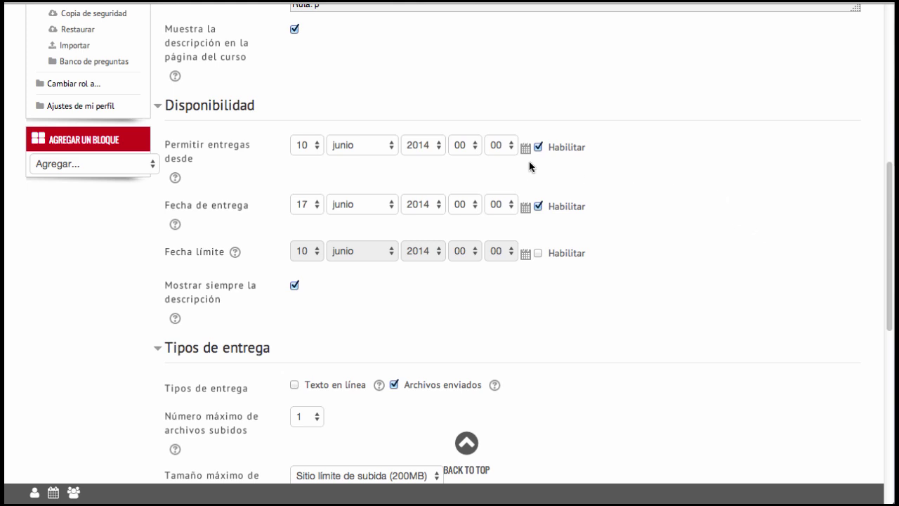
click(317, 150)
click(318, 171)
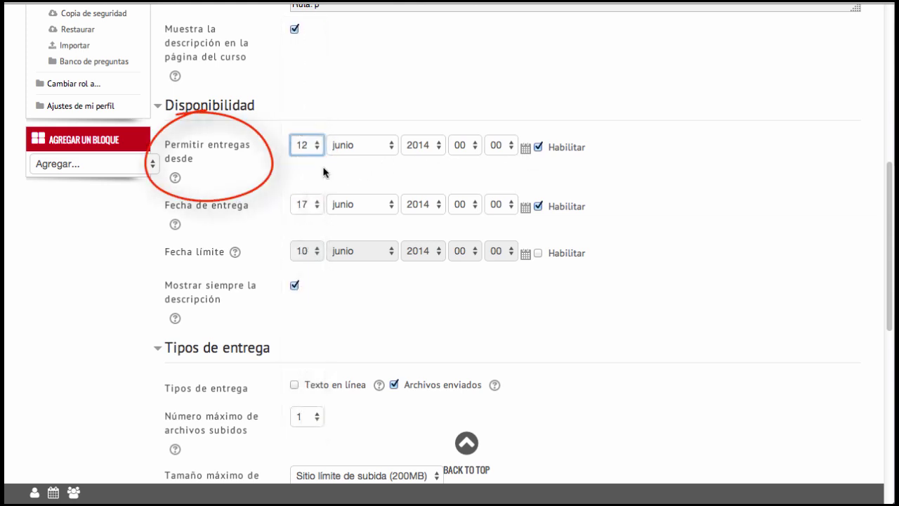
click(317, 208)
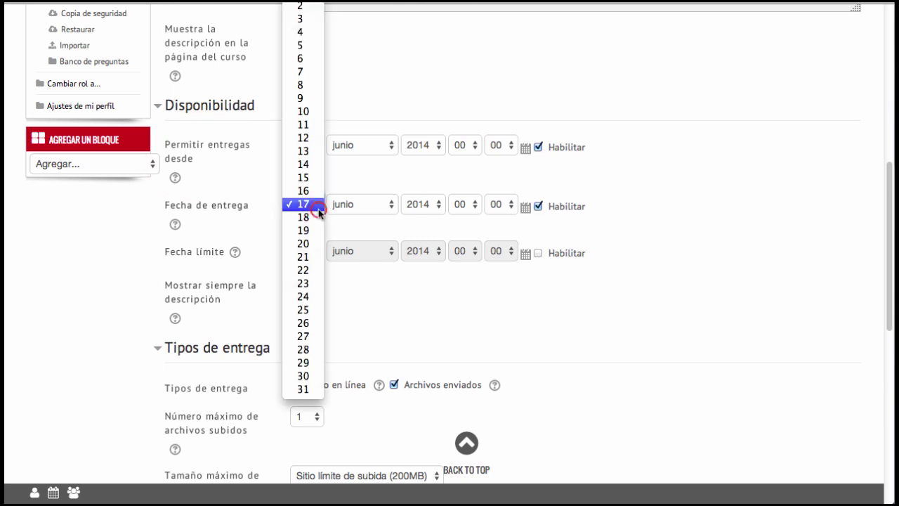
click(315, 233)
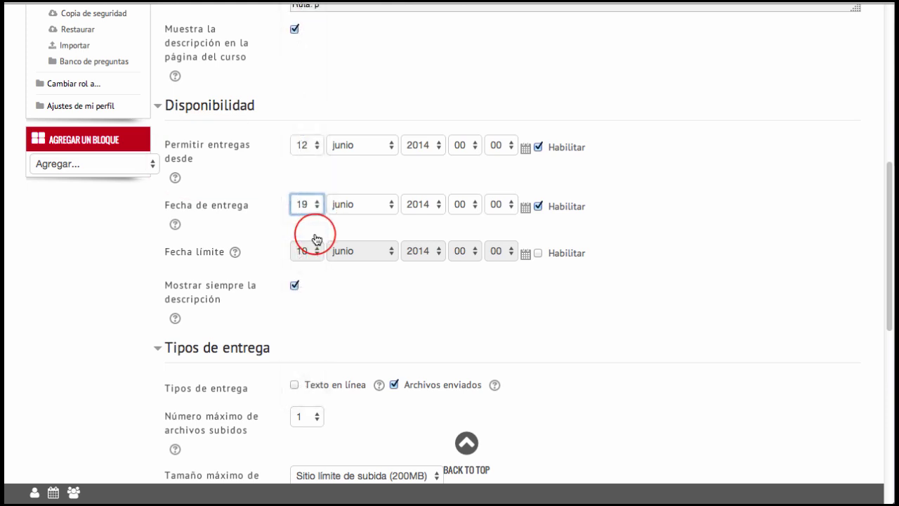
click(538, 253)
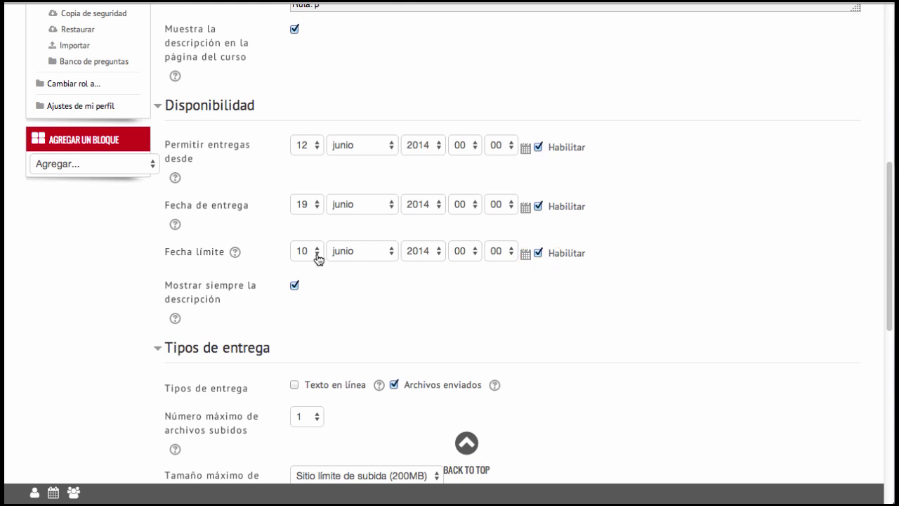
click(317, 254)
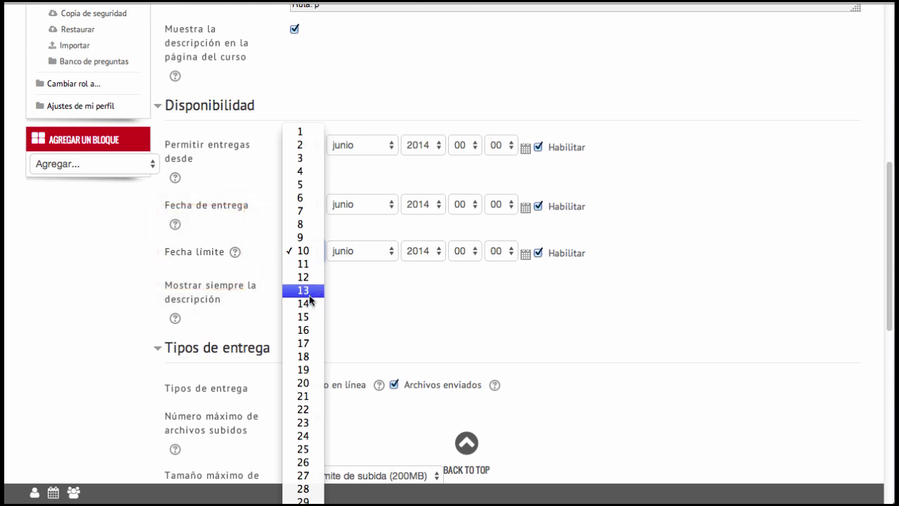
click(309, 396)
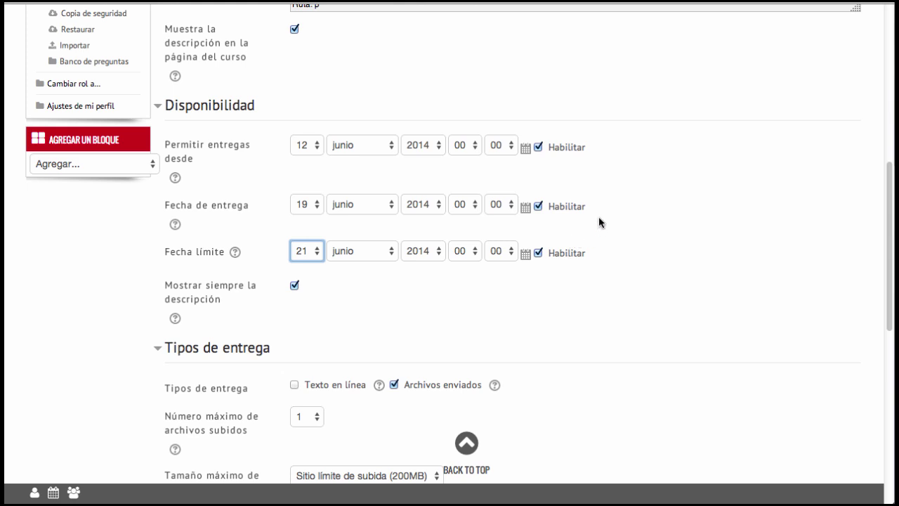
click(538, 253)
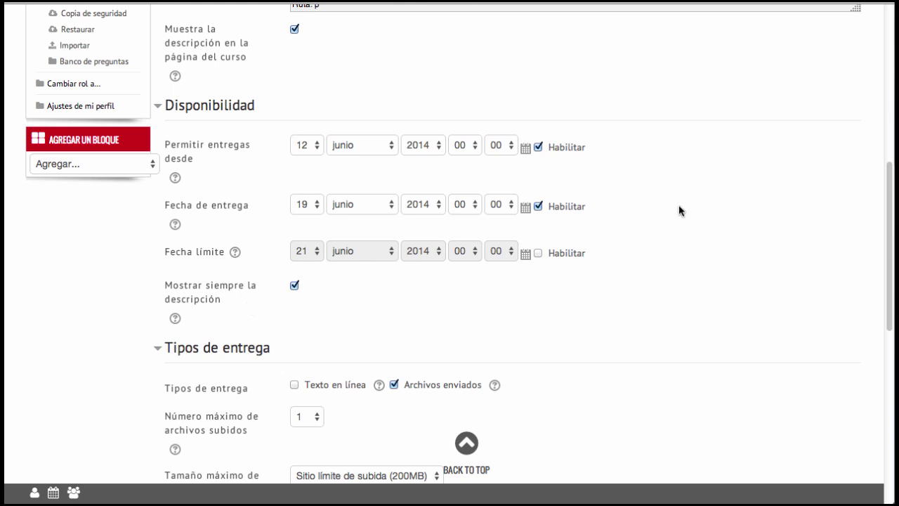
Step: Enable Texto en línea as a submission type, and review the options for maximum number of files and maximum submission size
drag(890, 197, 883, 241)
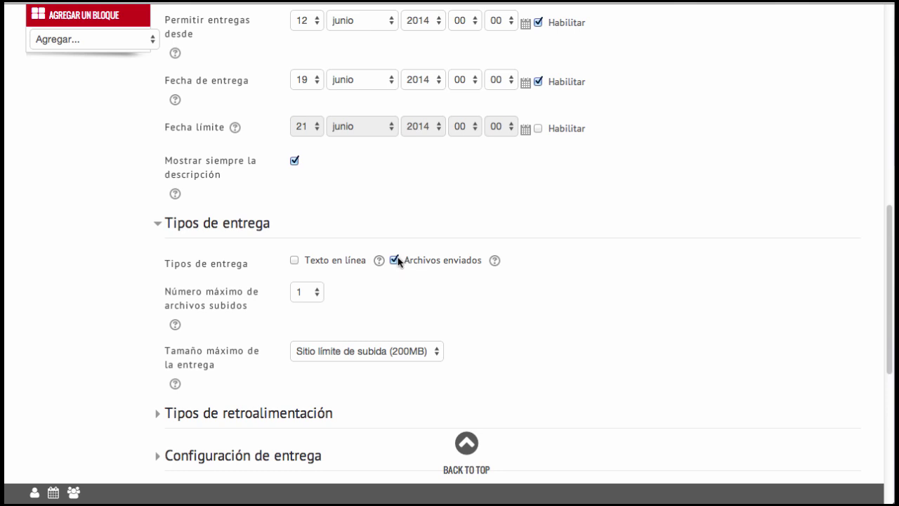
click(296, 261)
click(317, 293)
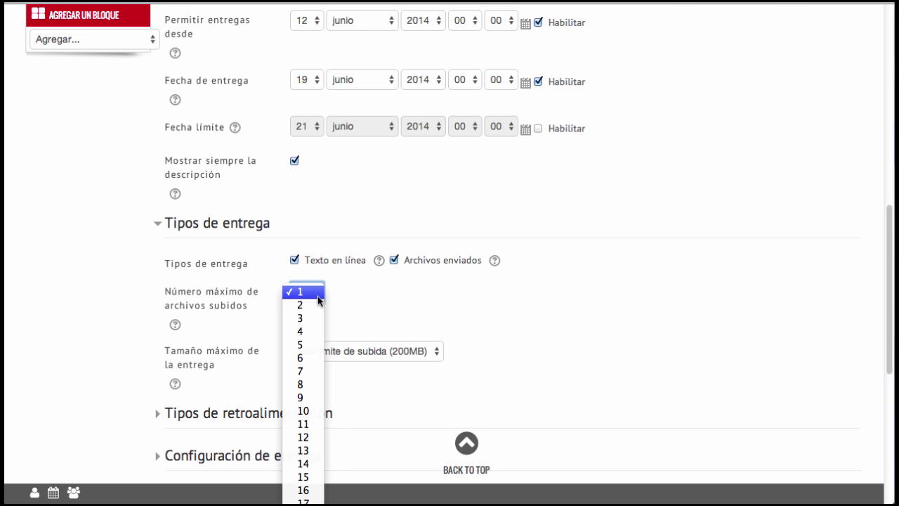
click(506, 279)
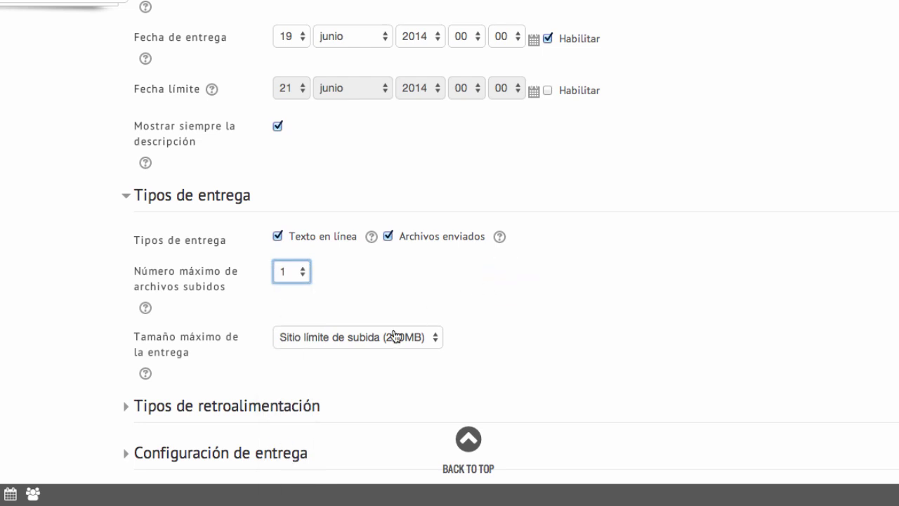
click(303, 277)
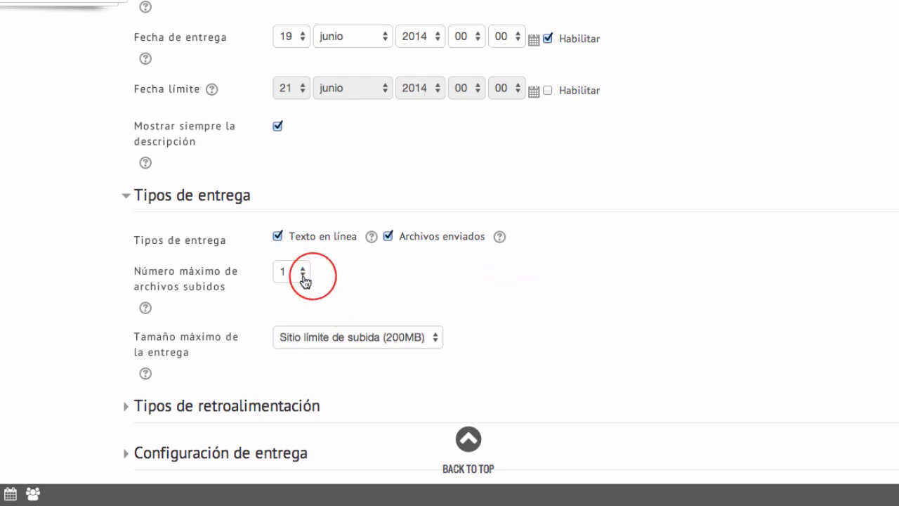
click(321, 338)
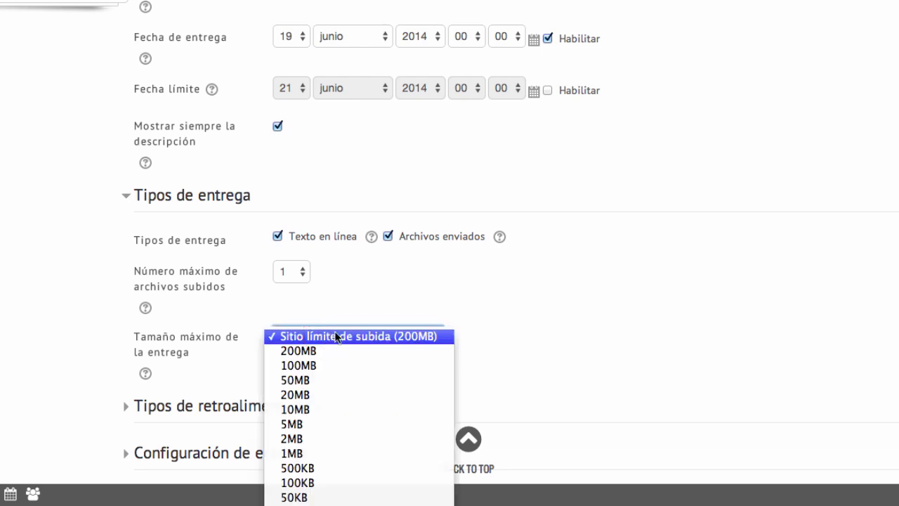
click(597, 315)
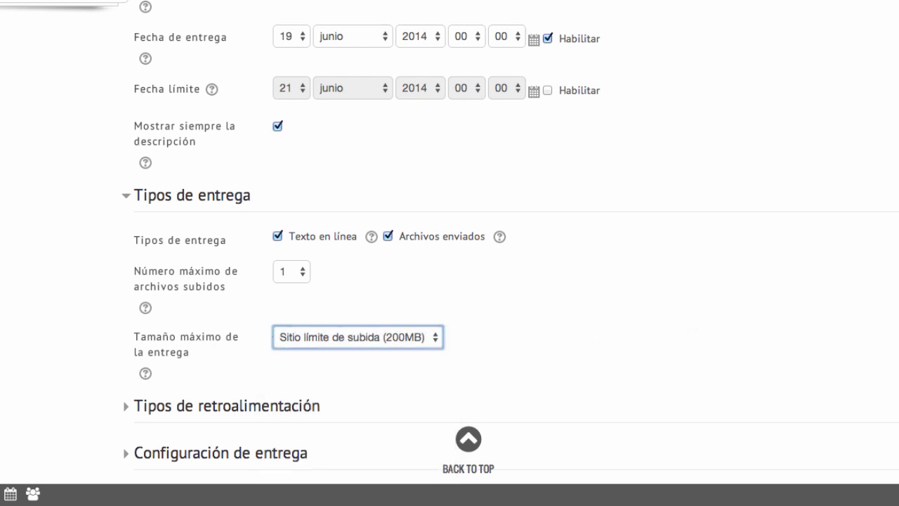
Step: Enable Archivos de retroalimentación and Hoja de calificaciones externa as feedback types for the assignment
scroll(736, 303, down, 3)
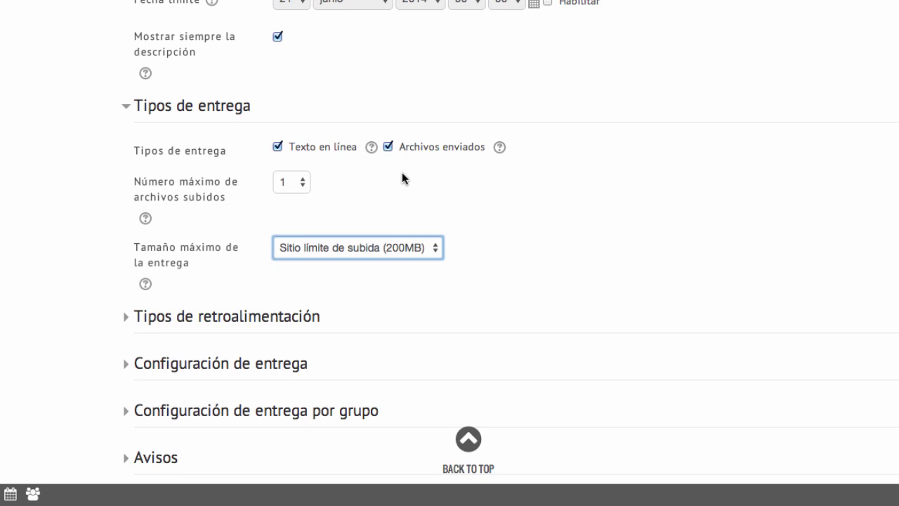
click(288, 325)
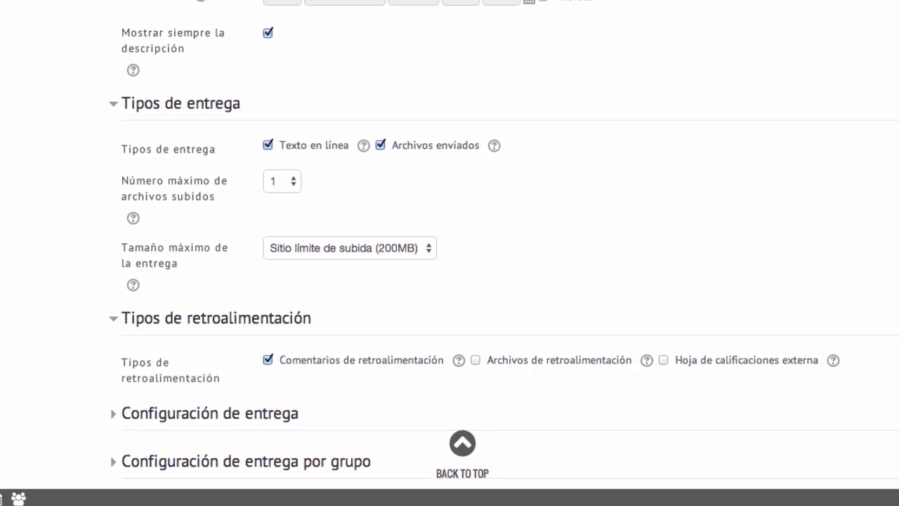
scroll(710, 316, down, 1)
scroll(474, 334, down, 2)
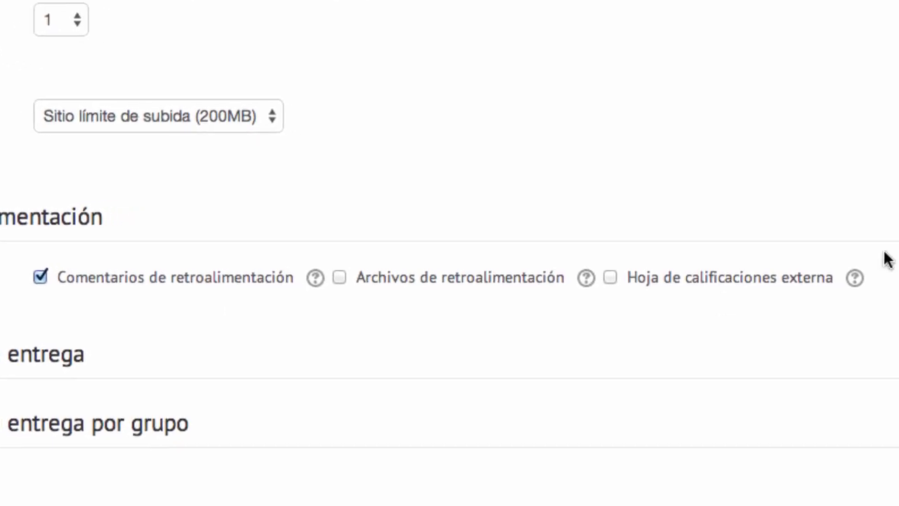
click(327, 279)
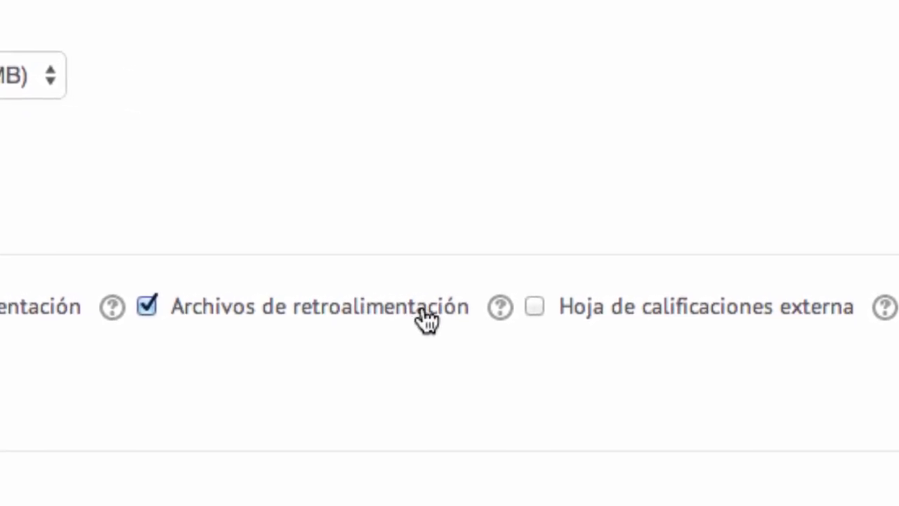
click(531, 309)
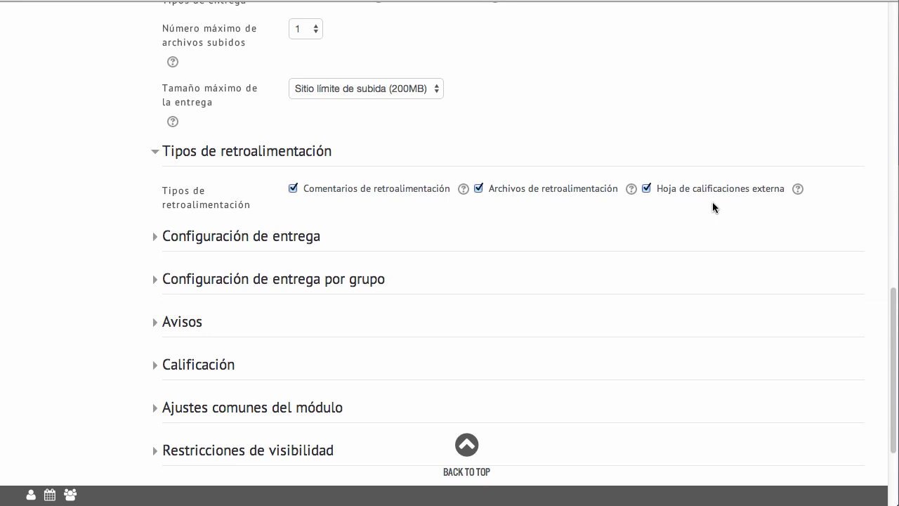
Step: In the submission settings, set both the submit-button requirement and the students' acceptance of the submission conditions to Sí
click(267, 235)
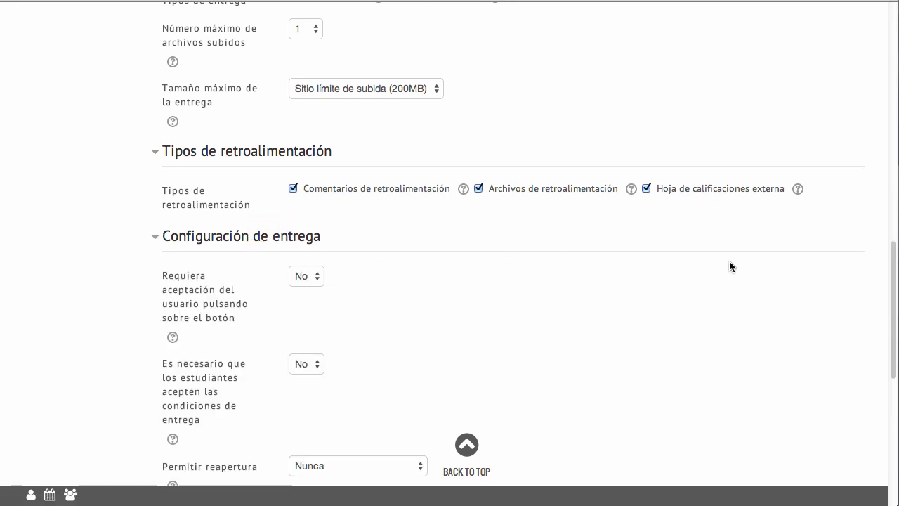
drag(894, 262, 878, 311)
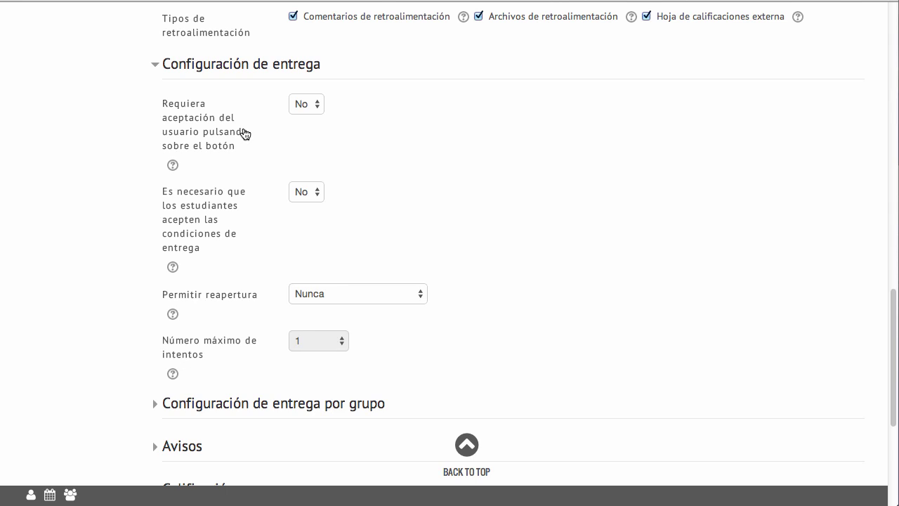
click(321, 112)
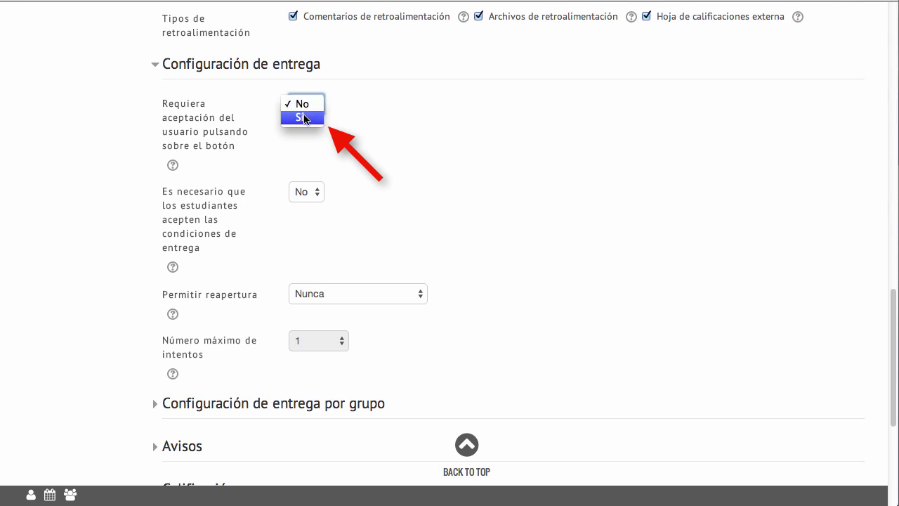
click(304, 118)
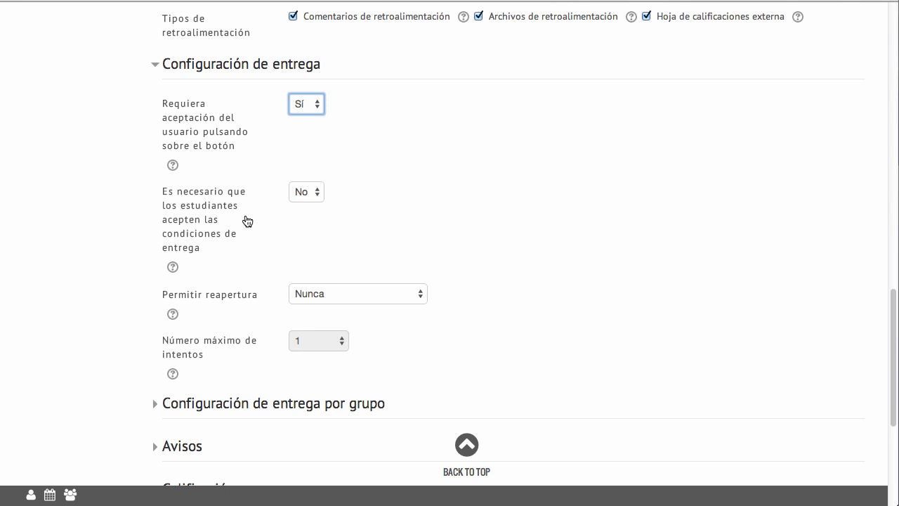
click(320, 201)
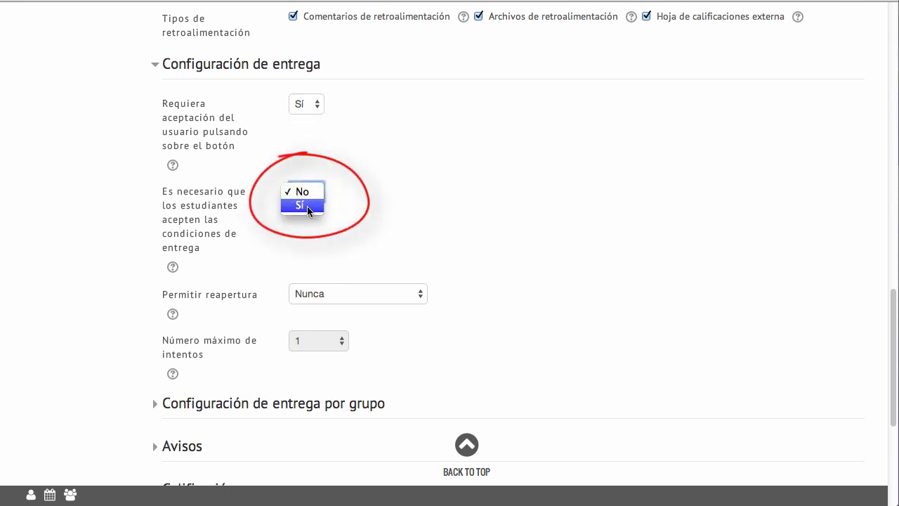
click(307, 206)
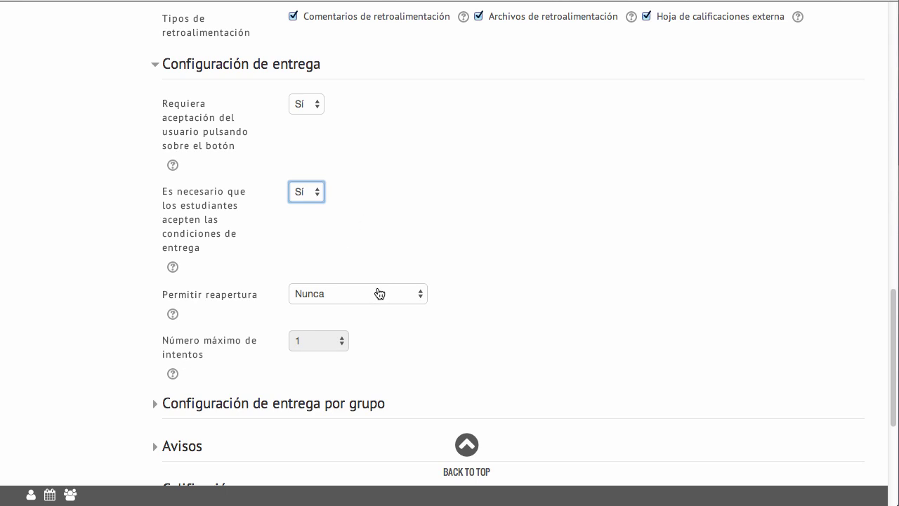
Step: Set Permitir reapertura to Manual for the assignment's submissions
click(422, 296)
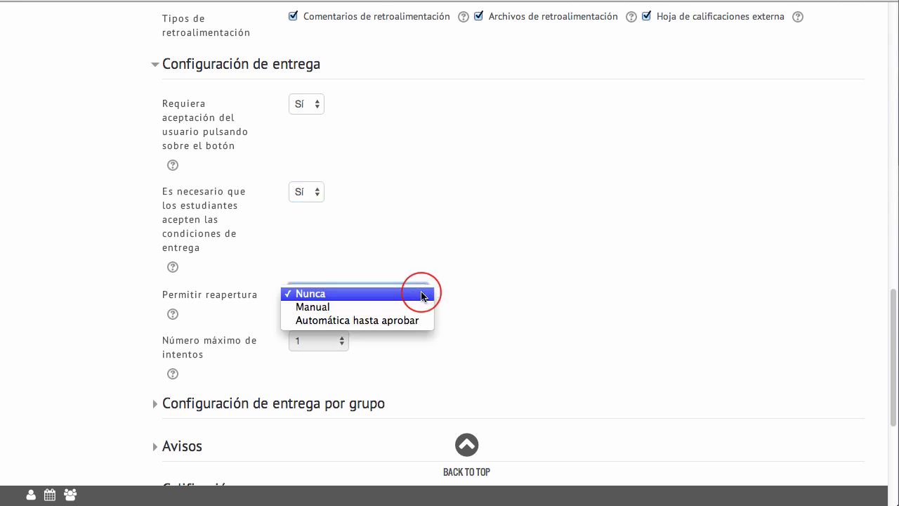
click(372, 307)
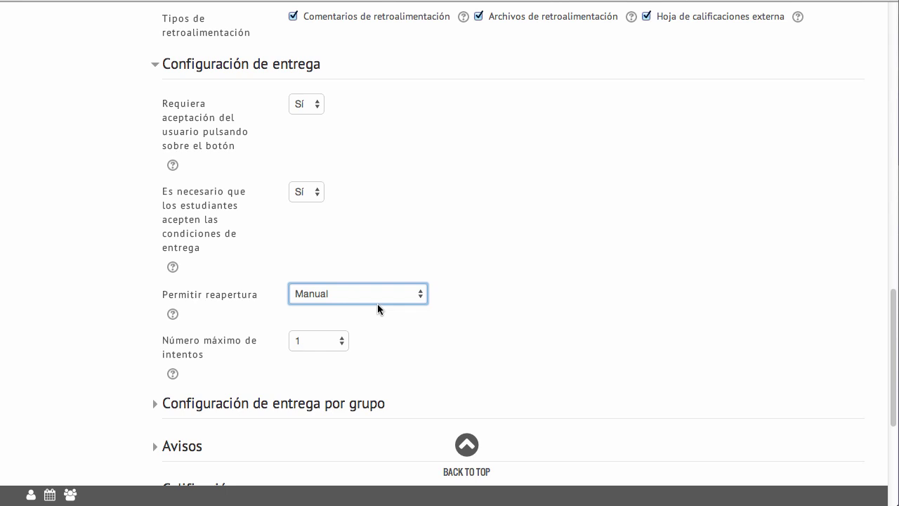
Step: Review the available options for Permitir reapertura and Número máximo de intentos in the submission settings
click(424, 294)
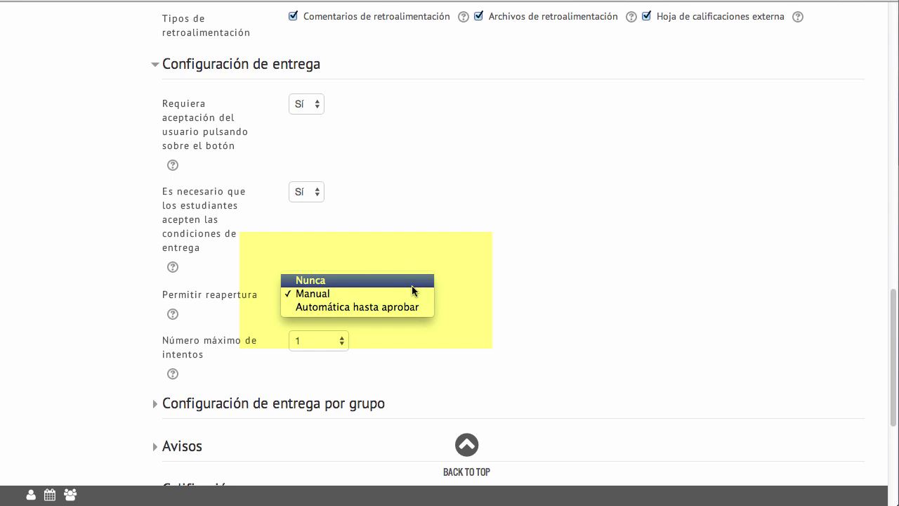
click(428, 342)
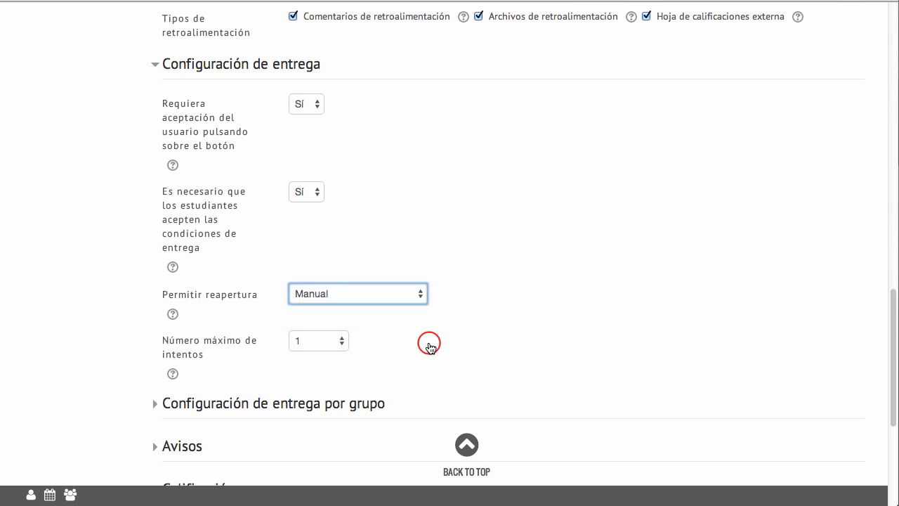
click(342, 349)
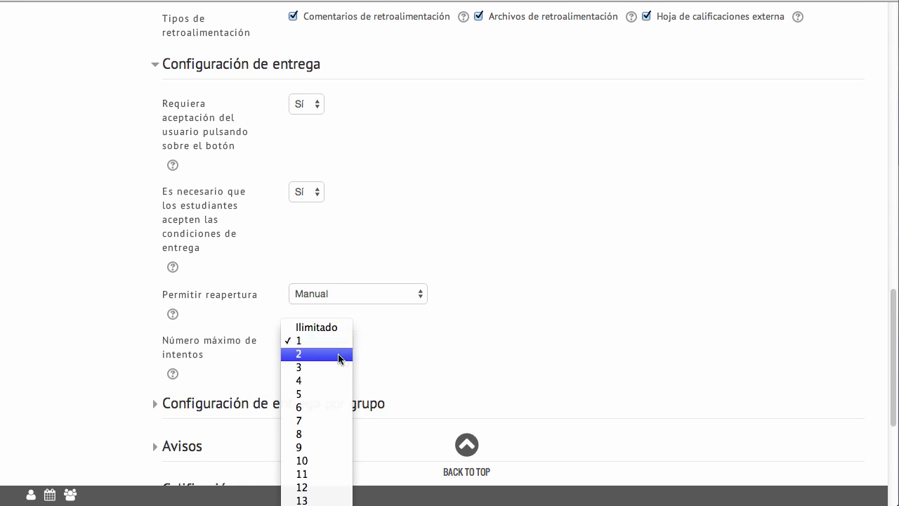
click(349, 343)
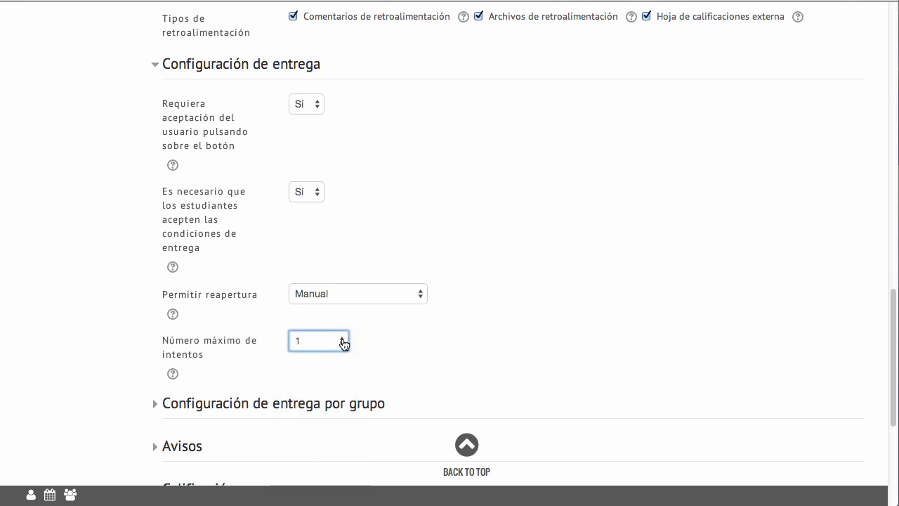
Step: In the group submission settings, set Entrega por grupos and the requirement that all group members submit to Sí
drag(893, 303, 890, 341)
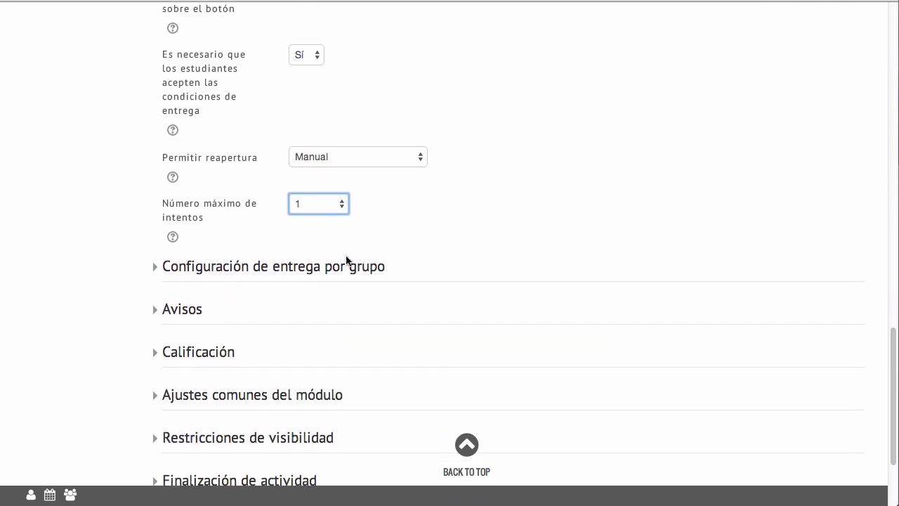
click(326, 272)
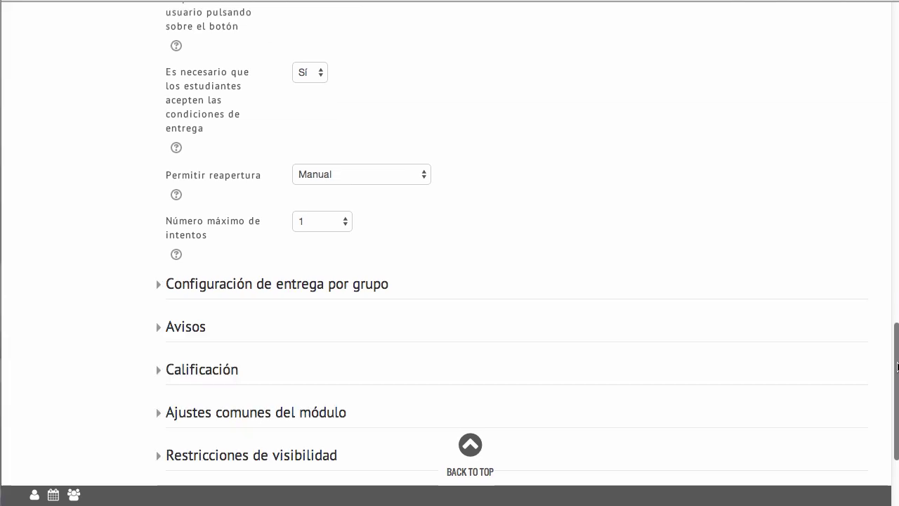
scroll(866, 373, down, 1)
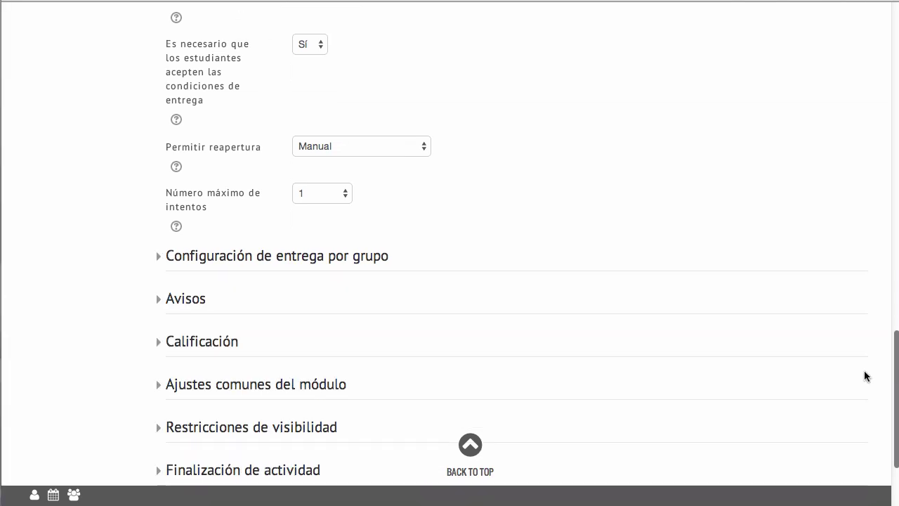
click(294, 257)
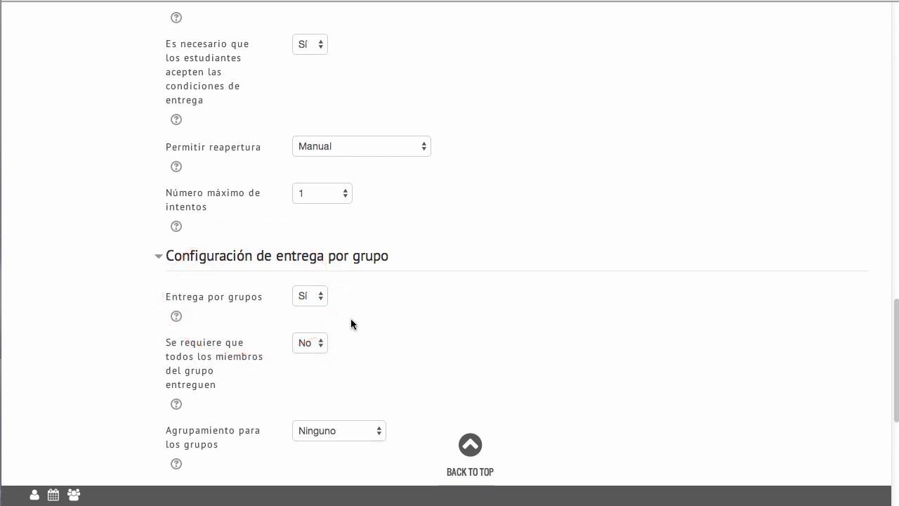
click(322, 344)
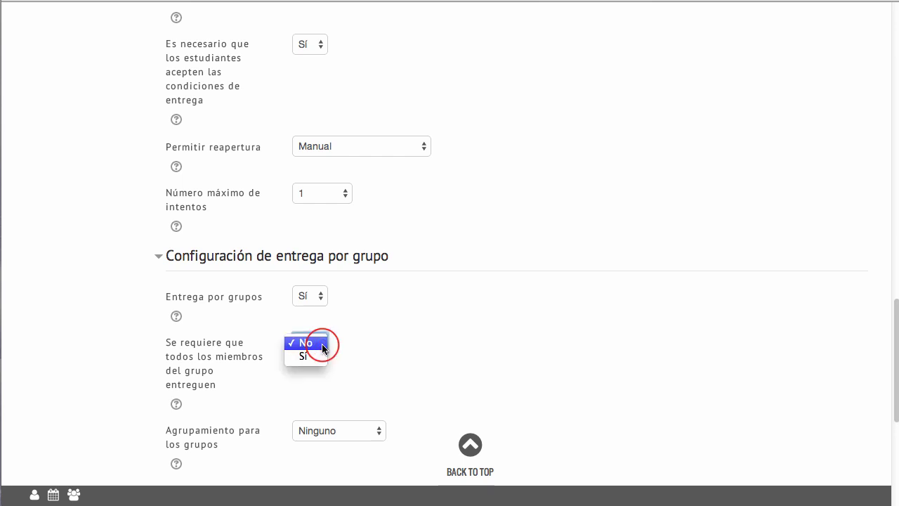
click(314, 358)
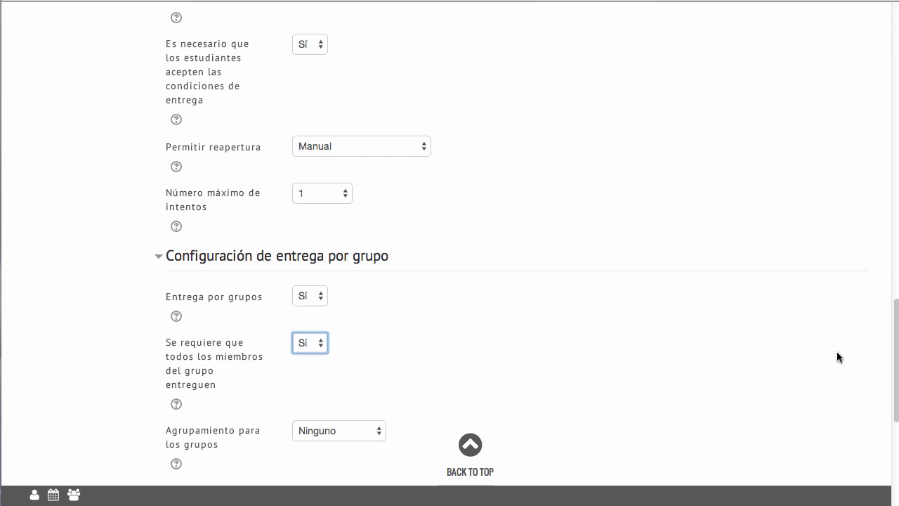
Step: Set Agrupamiento para los grupos to Agrupamiento 1 for the group submissions
drag(898, 369, 898, 317)
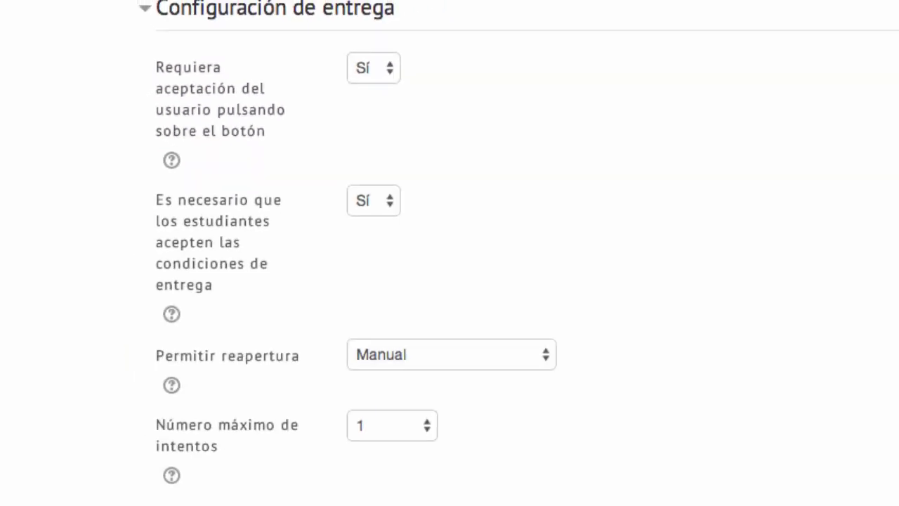
drag(894, 321, 885, 363)
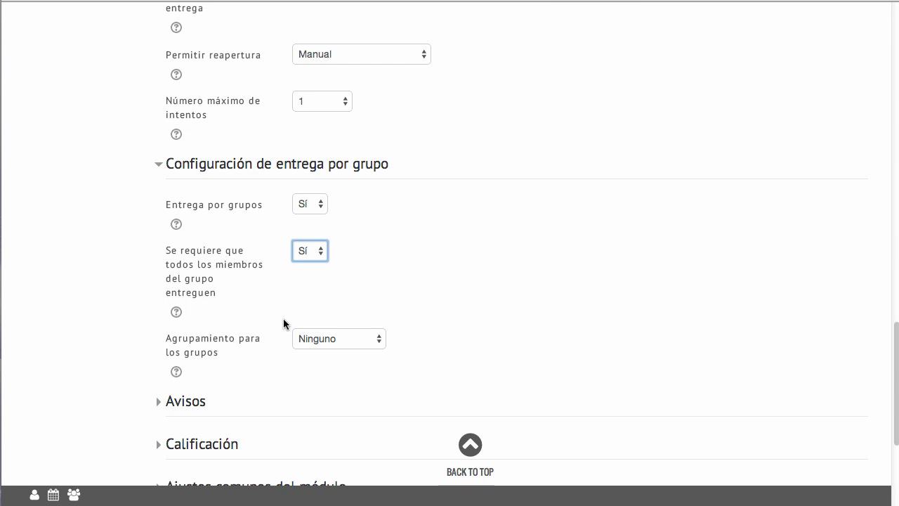
click(338, 342)
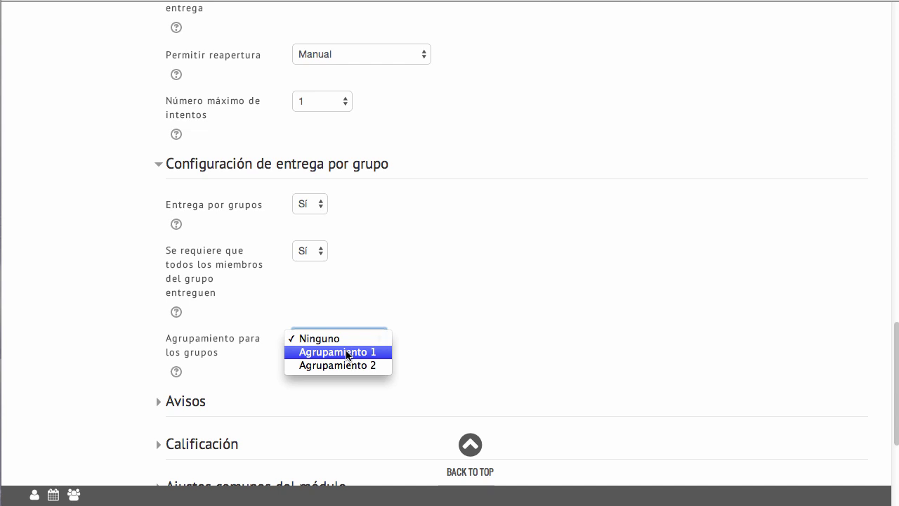
click(348, 353)
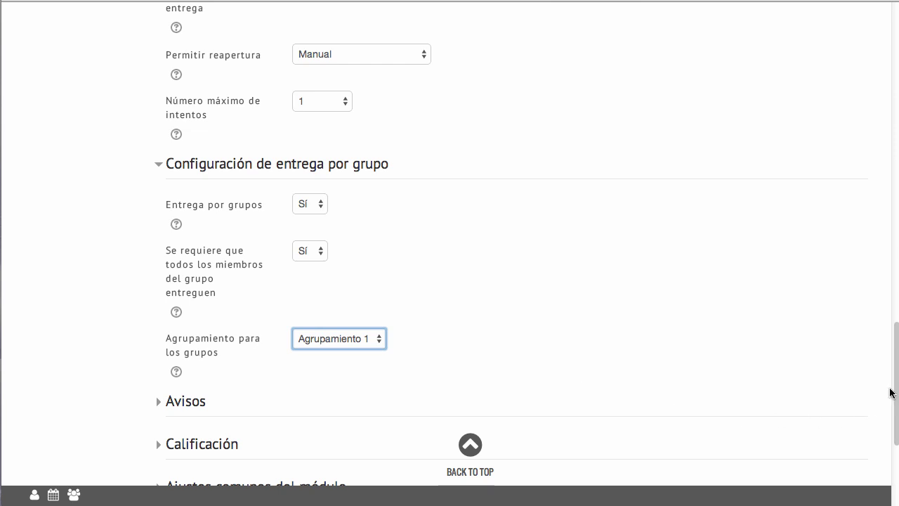
Step: In the Avisos settings, keep submission notices to graders at No and set the notification of late submissions to Sí
drag(895, 371, 894, 419)
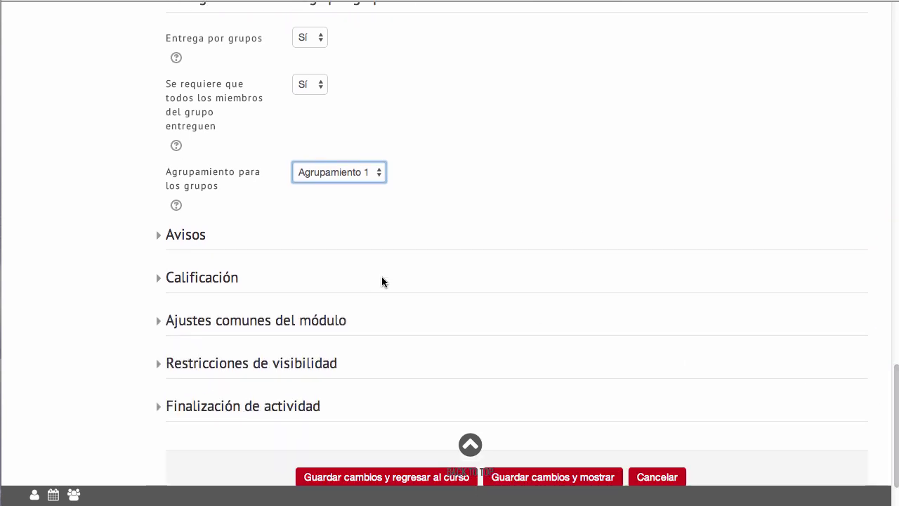
click(196, 239)
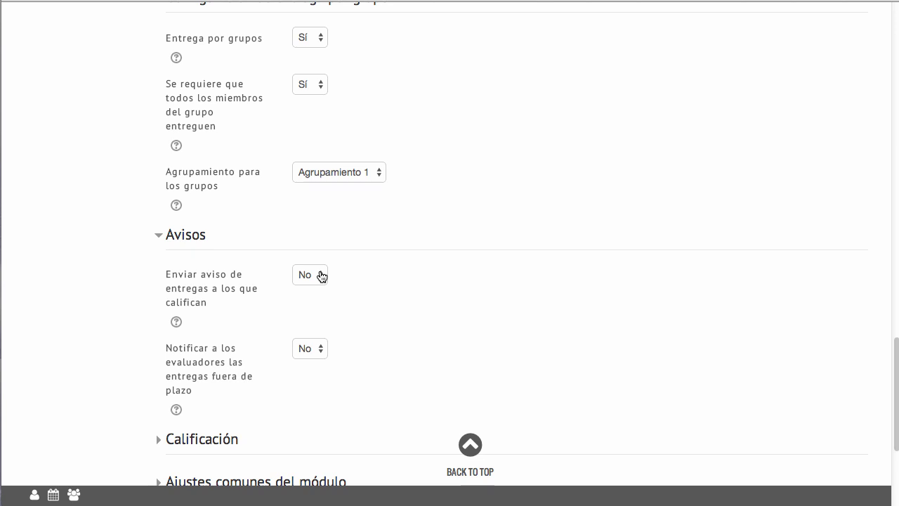
click(322, 276)
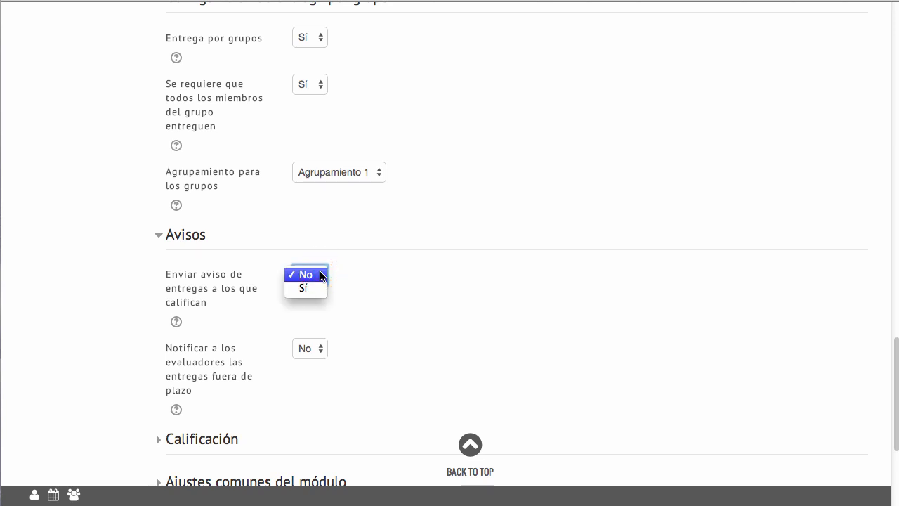
click(306, 289)
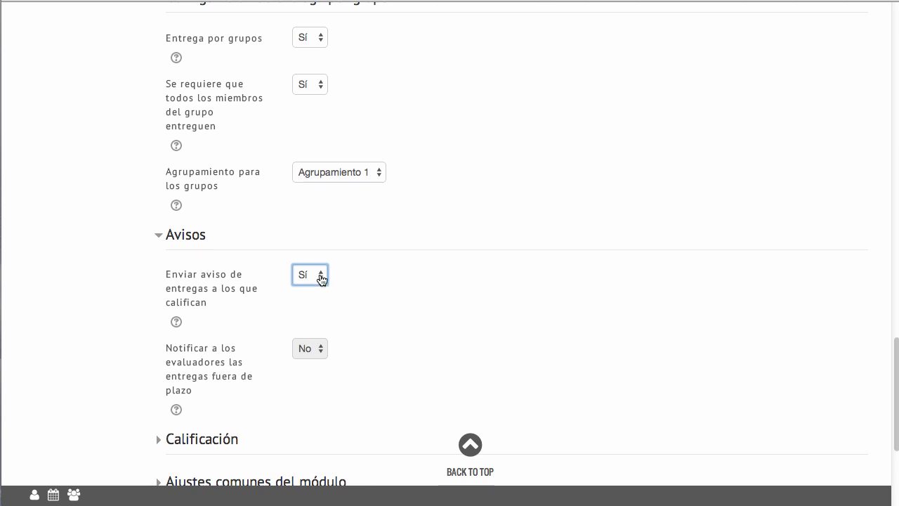
click(322, 276)
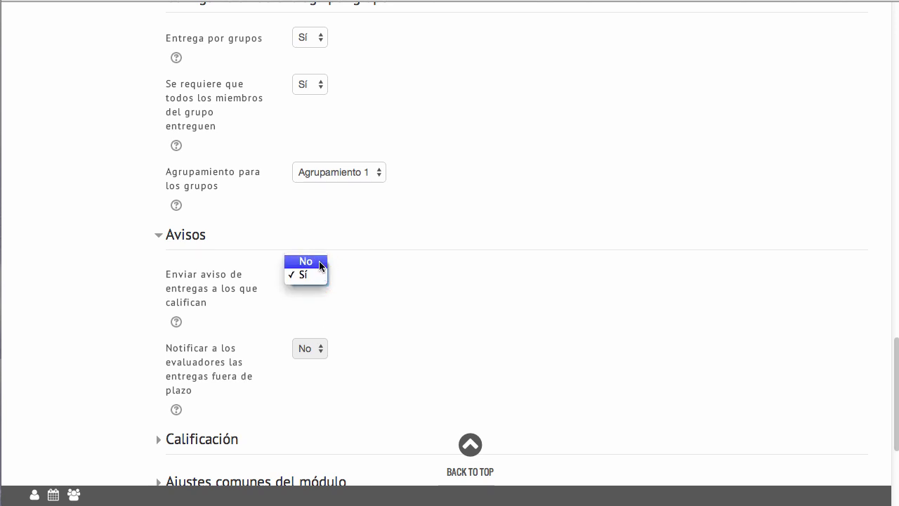
click(320, 263)
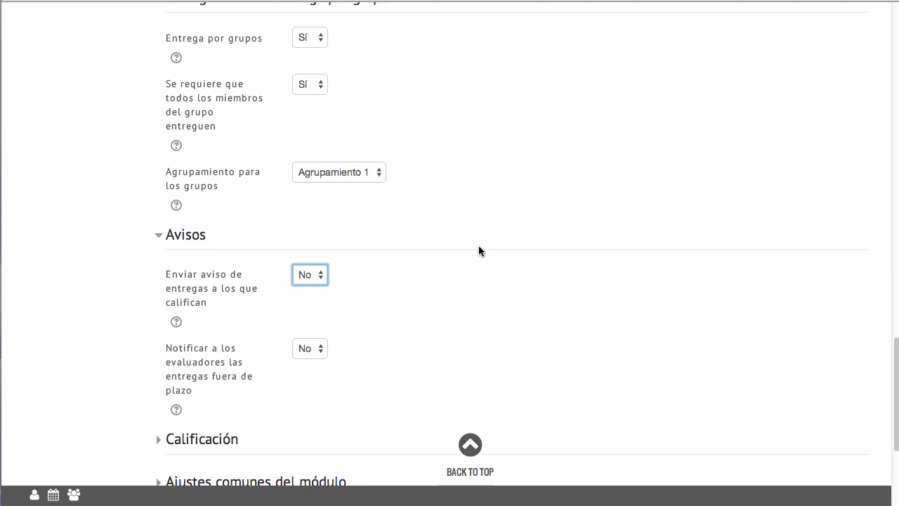
click(320, 351)
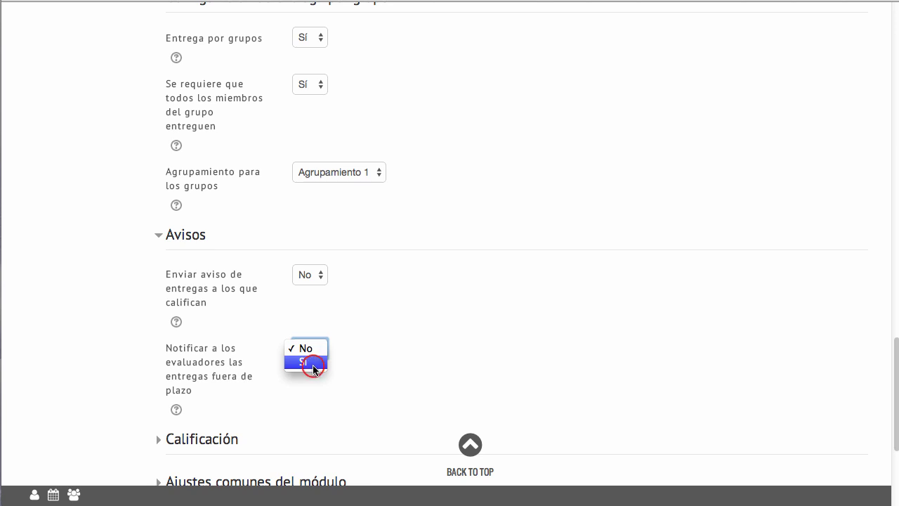
click(313, 365)
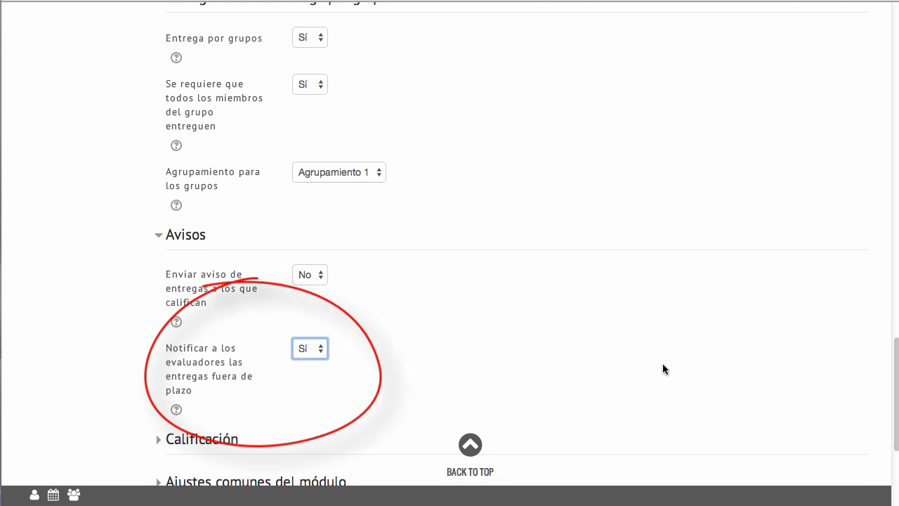
Step: Expand the Calificación settings and review the options for grading method, grading category and Ocultar identidad
drag(897, 344, 877, 387)
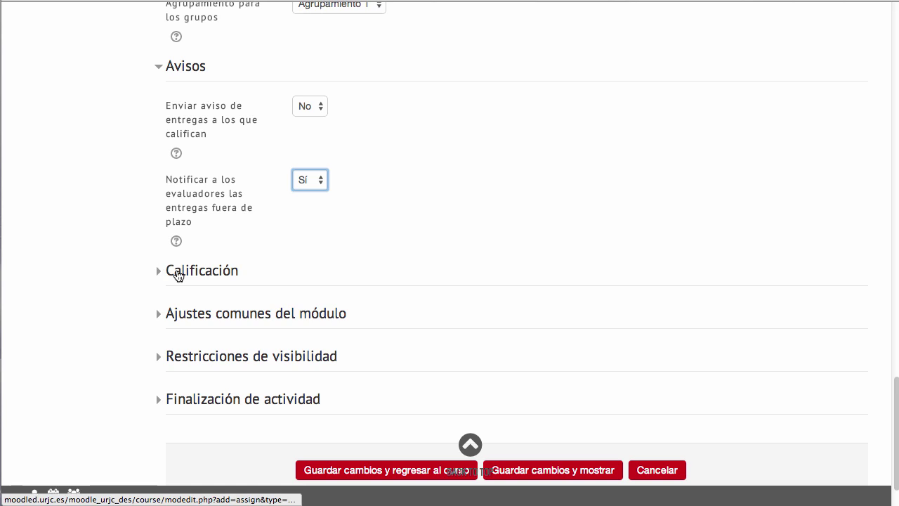
click(161, 272)
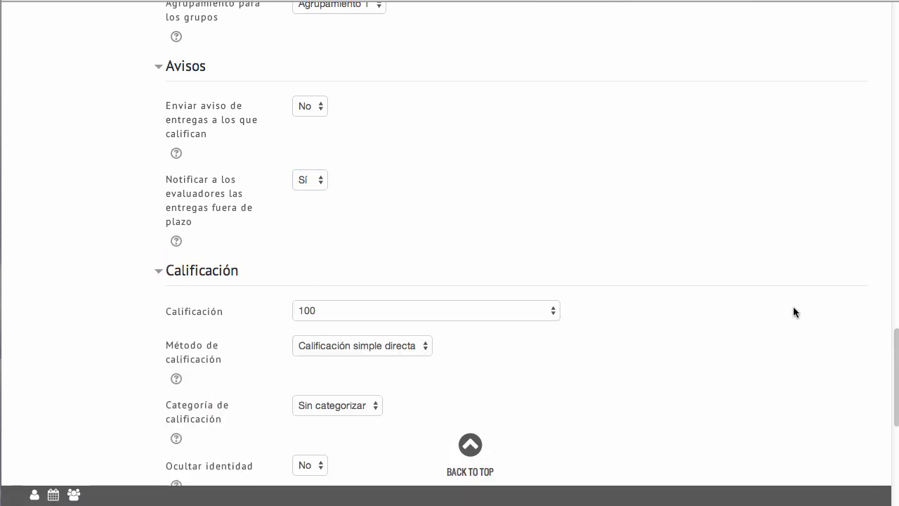
drag(897, 349, 891, 387)
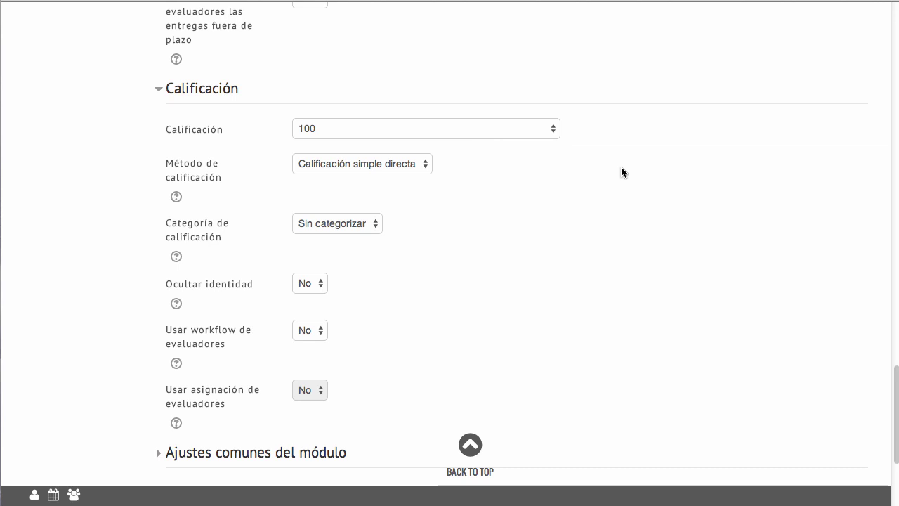
click(427, 169)
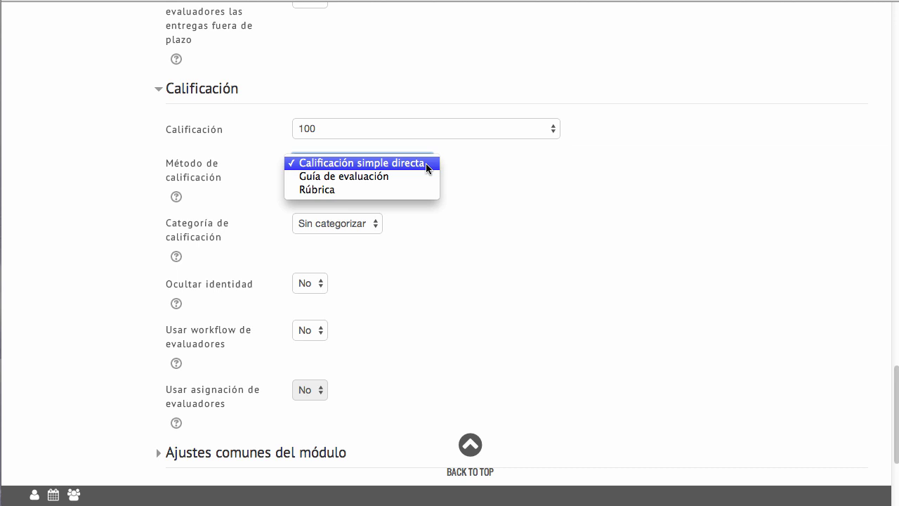
click(451, 220)
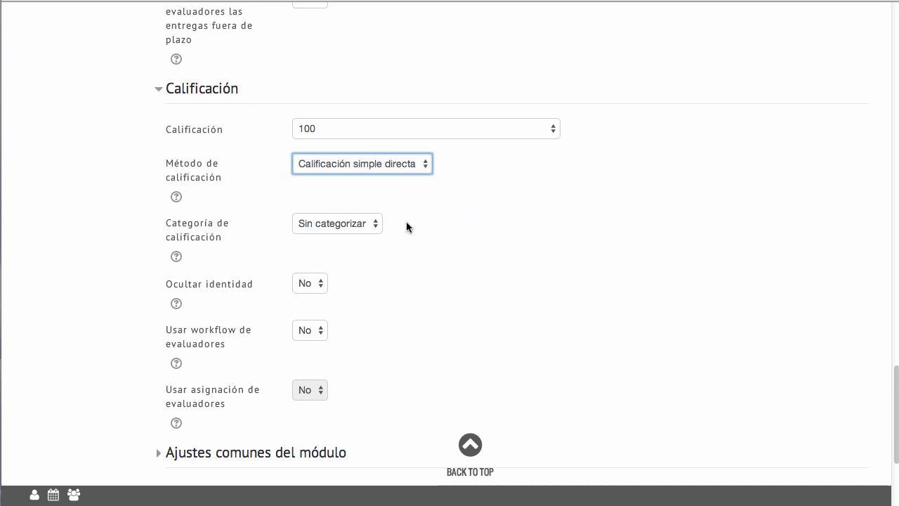
click(375, 224)
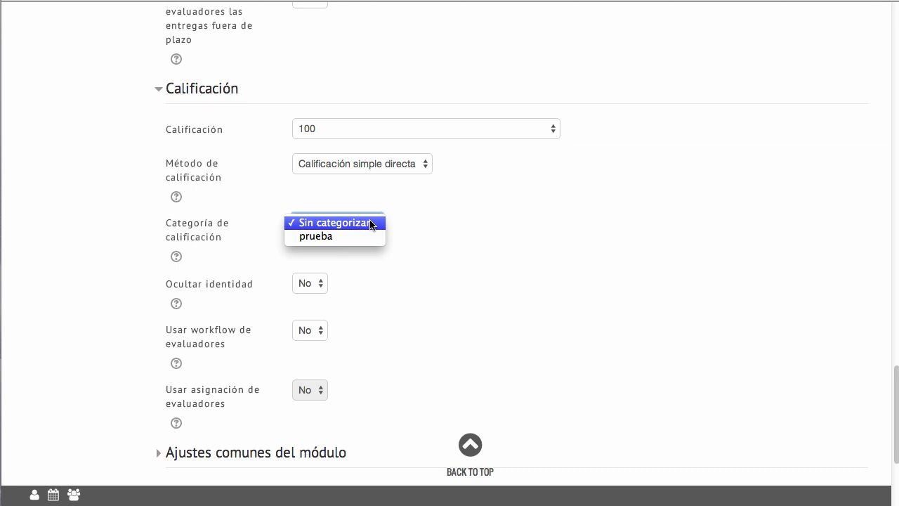
click(363, 276)
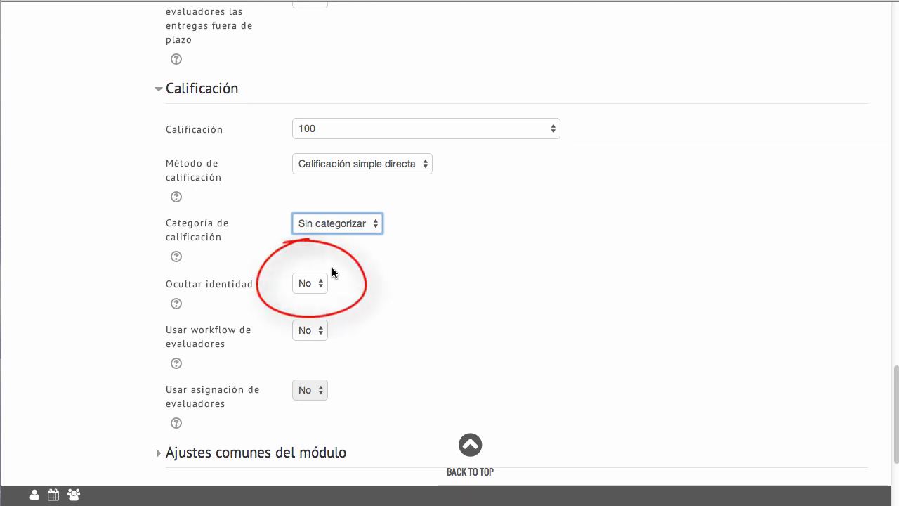
click(319, 284)
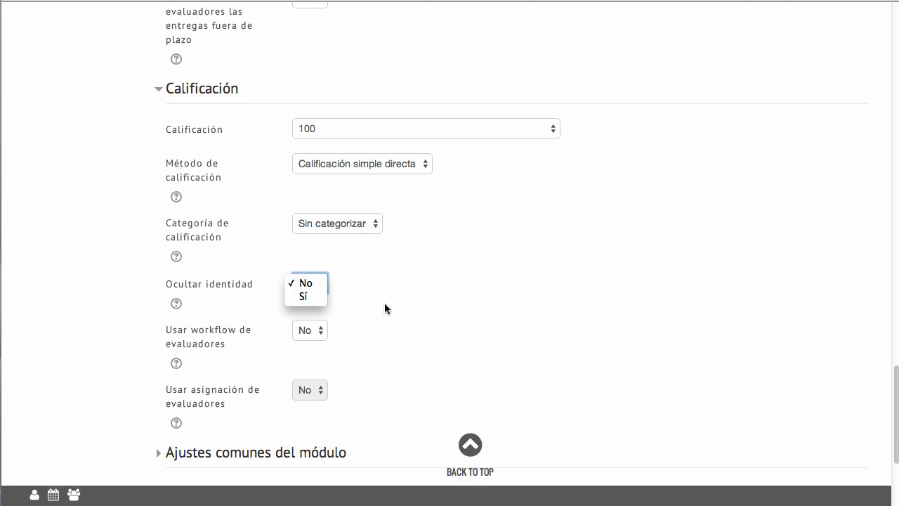
click(456, 313)
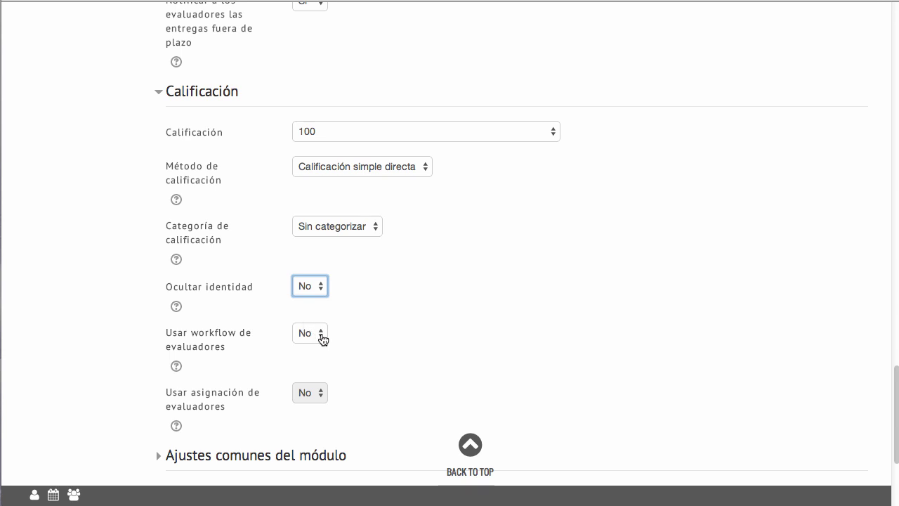
Step: Set both Usar workflow de evaluadores and Usar asignación de evaluadores to Sí in the grading settings
click(322, 337)
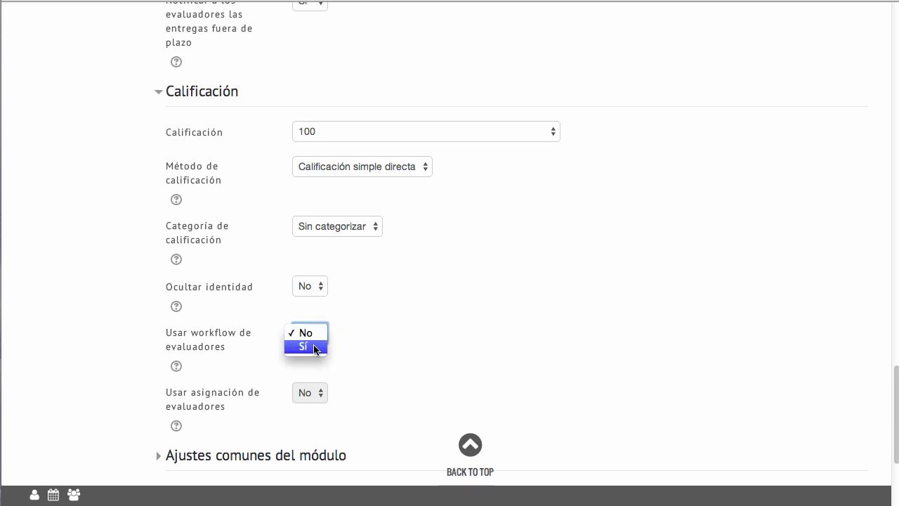
click(315, 346)
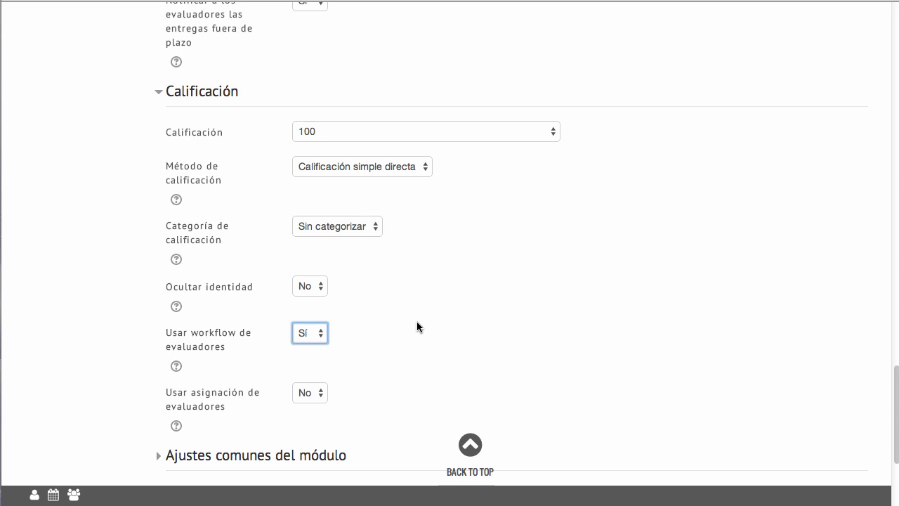
click(325, 395)
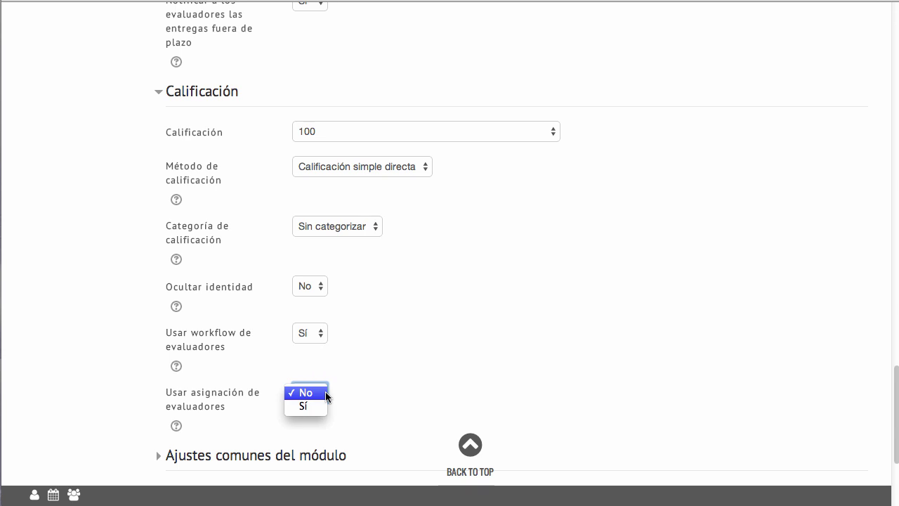
click(310, 407)
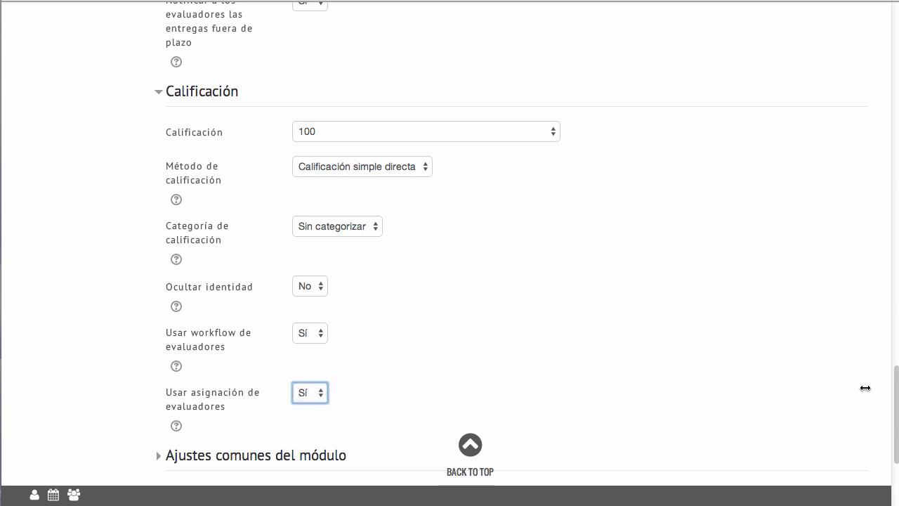
Step: Expand the Ajustes comunes del módulo settings and keep Visible set to Mostrar
drag(897, 386, 896, 422)
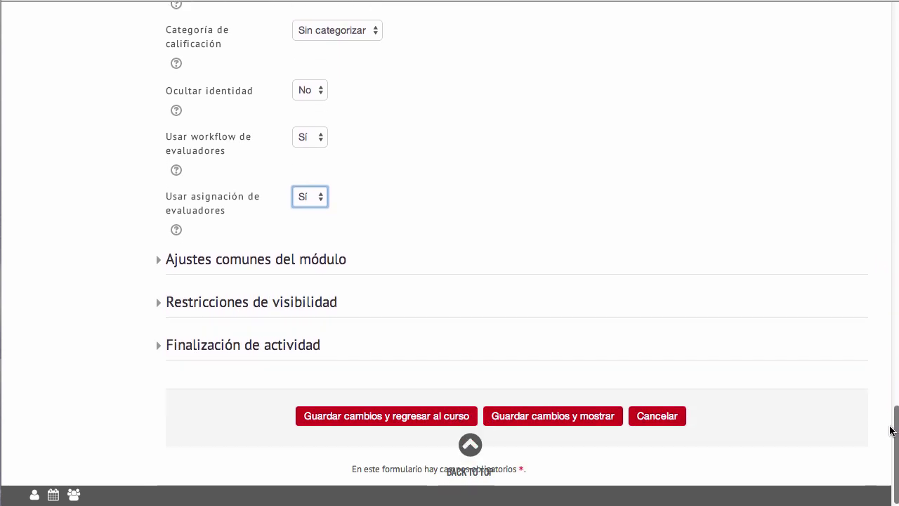
click(312, 265)
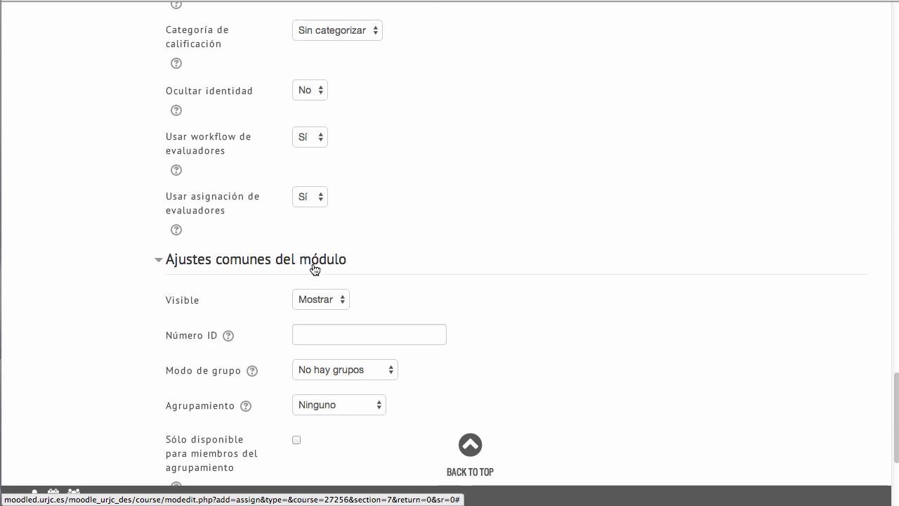
click(340, 302)
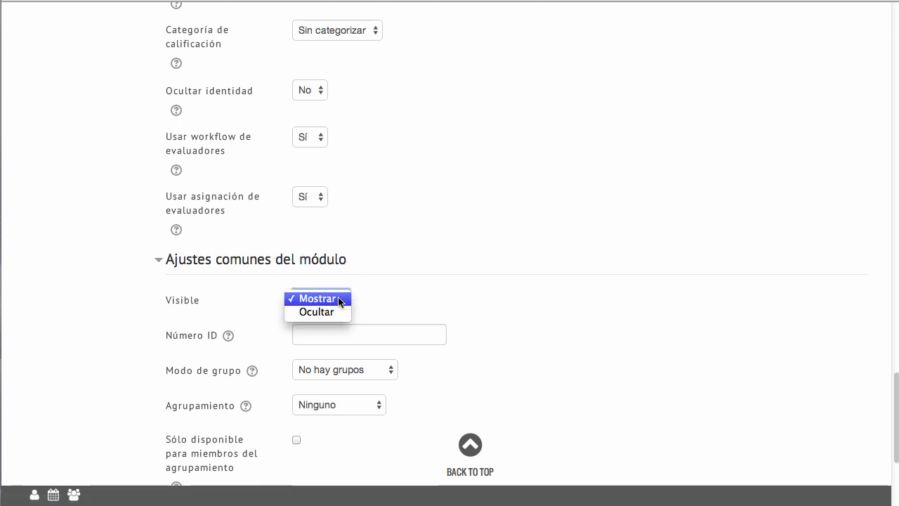
click(339, 299)
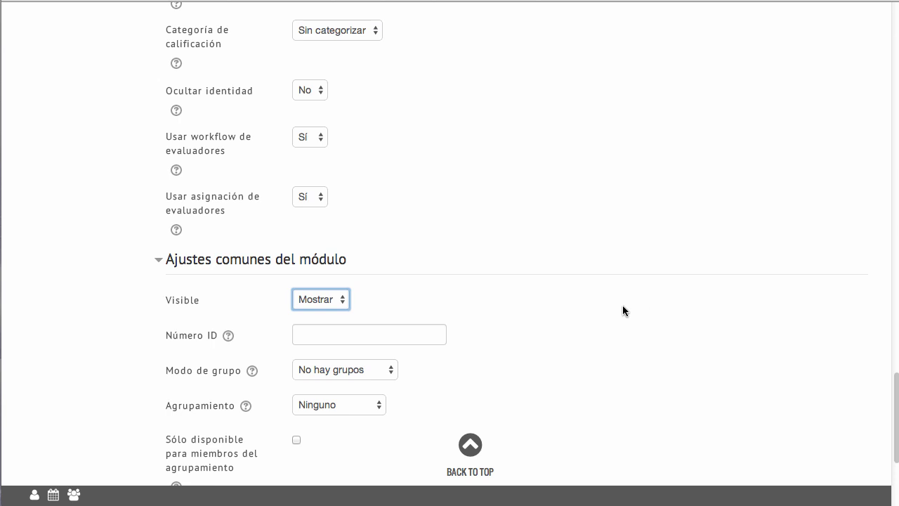
Step: Set Modo de grupo to Grupos visibles and make the assignment available only to members of Agrupamiento 1
click(392, 370)
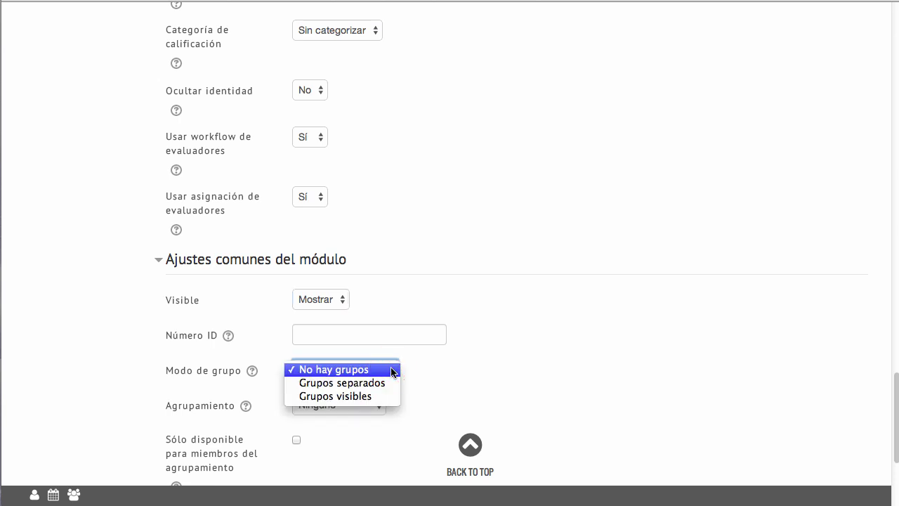
click(358, 397)
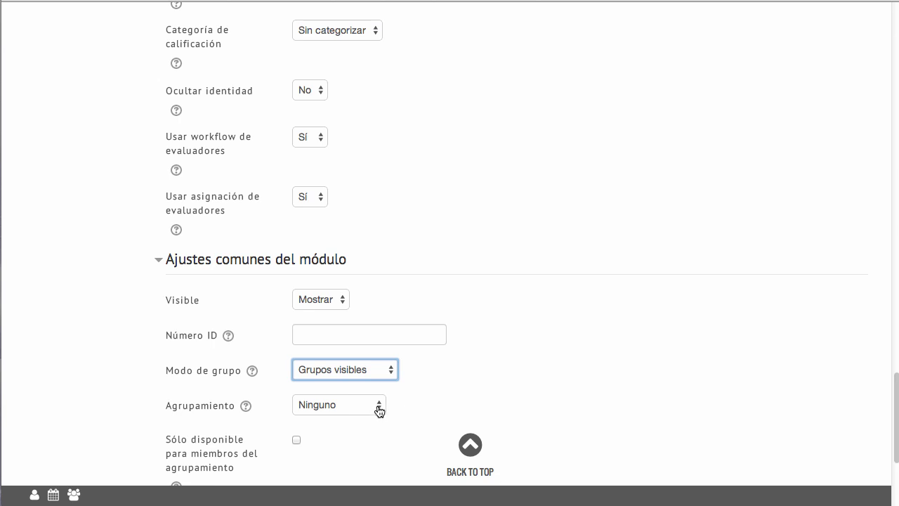
click(378, 408)
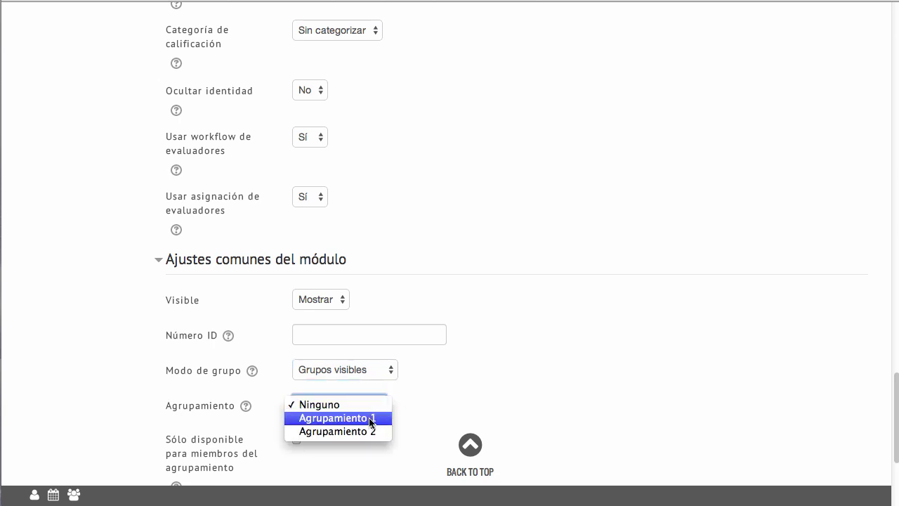
click(372, 420)
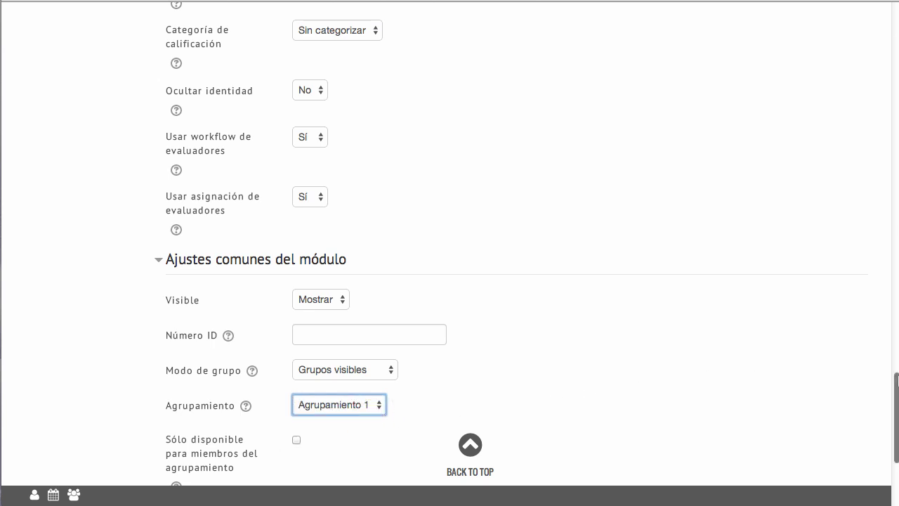
scroll(895, 383, down, 3)
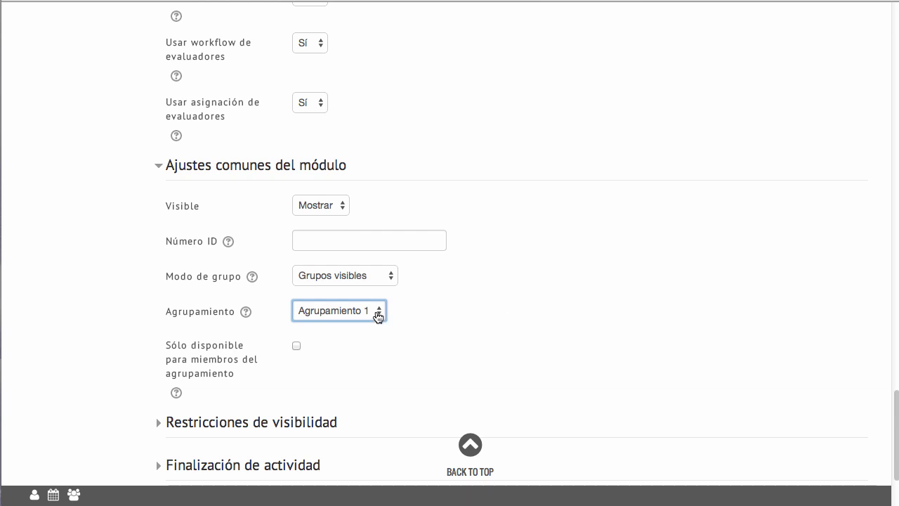
click(297, 347)
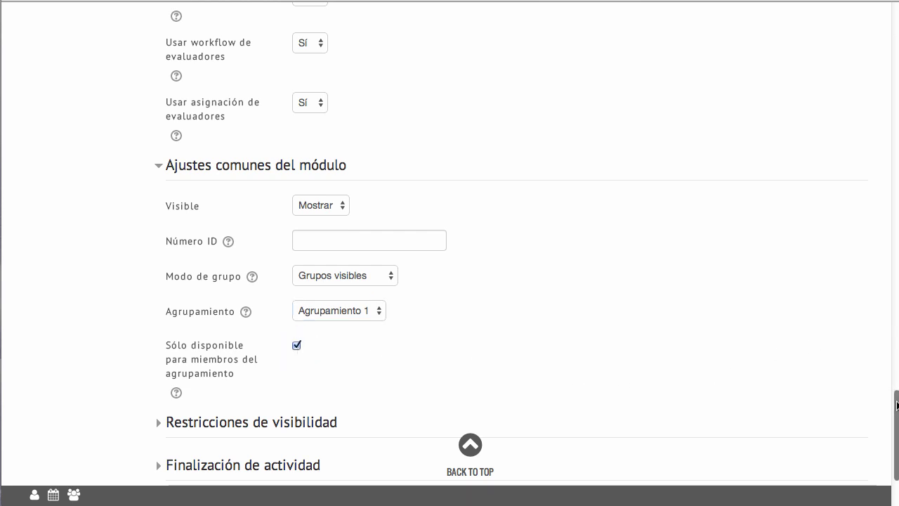
Step: Expand Restricciones de visibilidad and enable both the Visible a partir de and Visible hasta dates
scroll(889, 397, down, 2)
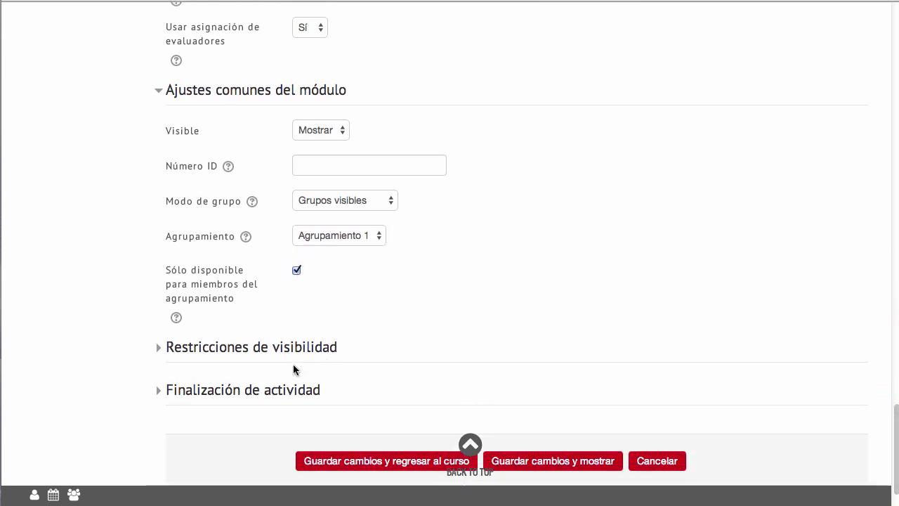
click(312, 351)
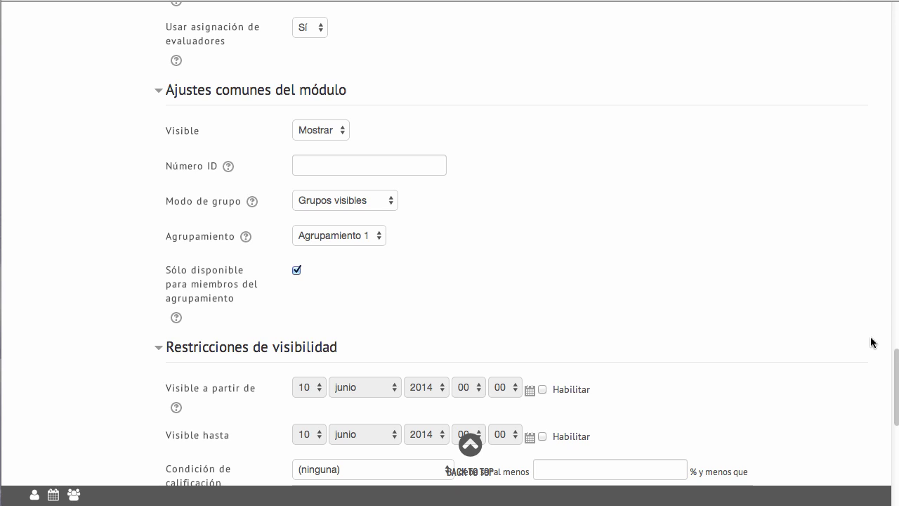
drag(897, 379, 894, 392)
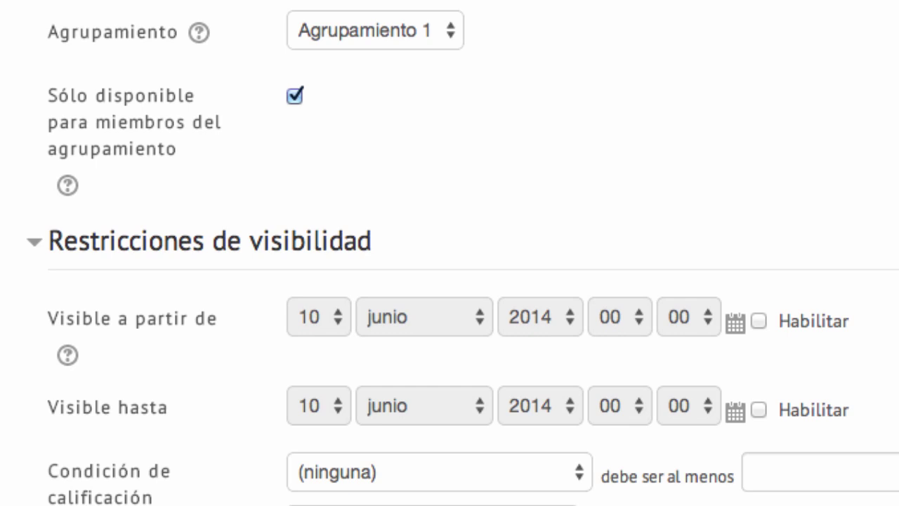
scroll(449, 253, down, 5)
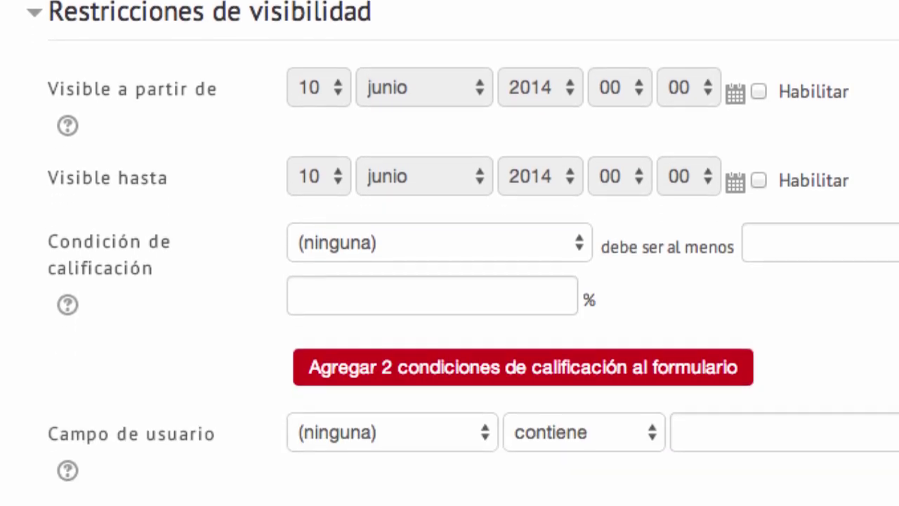
scroll(787, 203, down, 1)
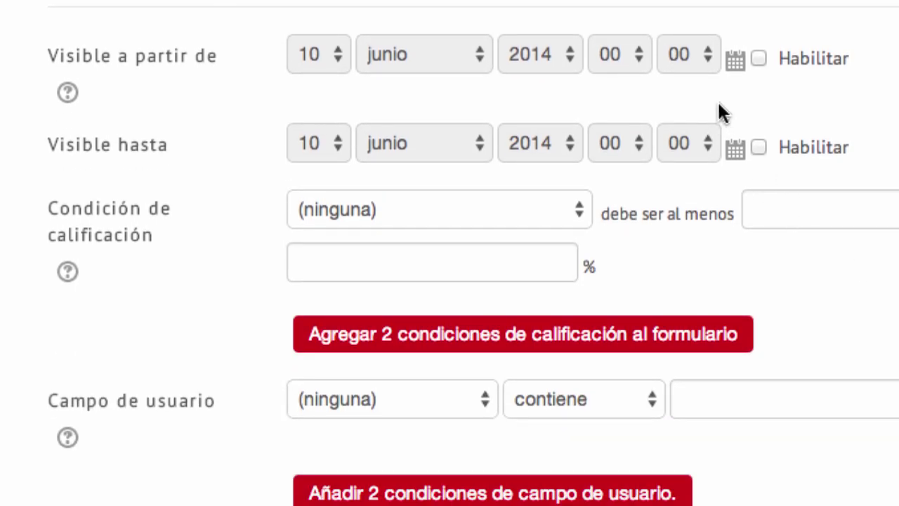
click(759, 59)
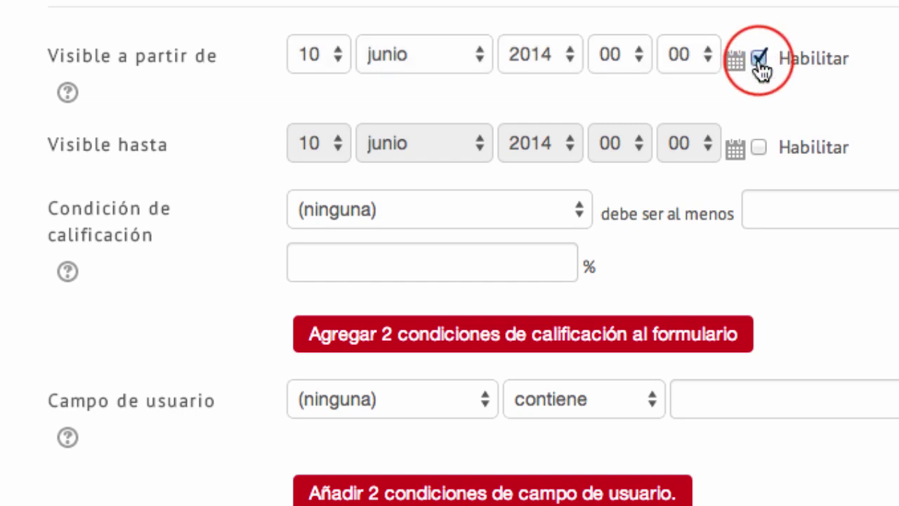
click(759, 147)
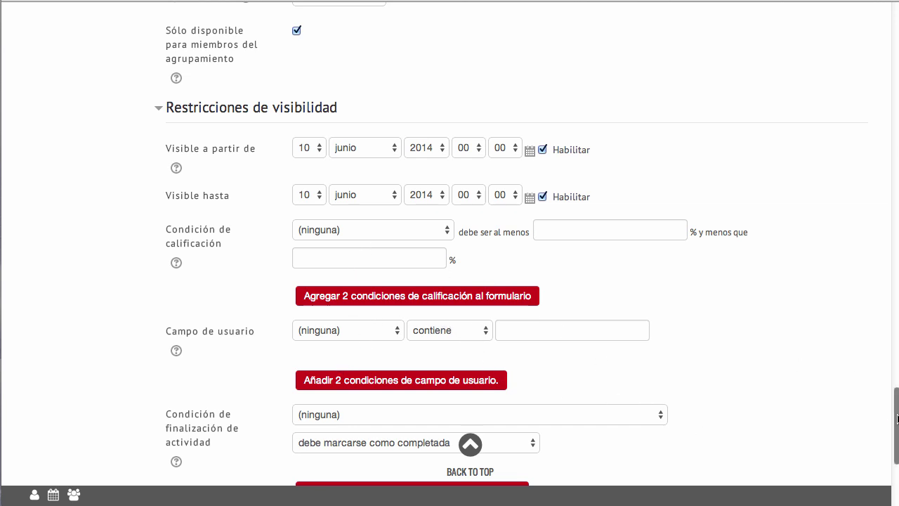
Step: Expand the Finalización de actividad settings and review the completion tracking options and requirements
drag(896, 420, 896, 457)
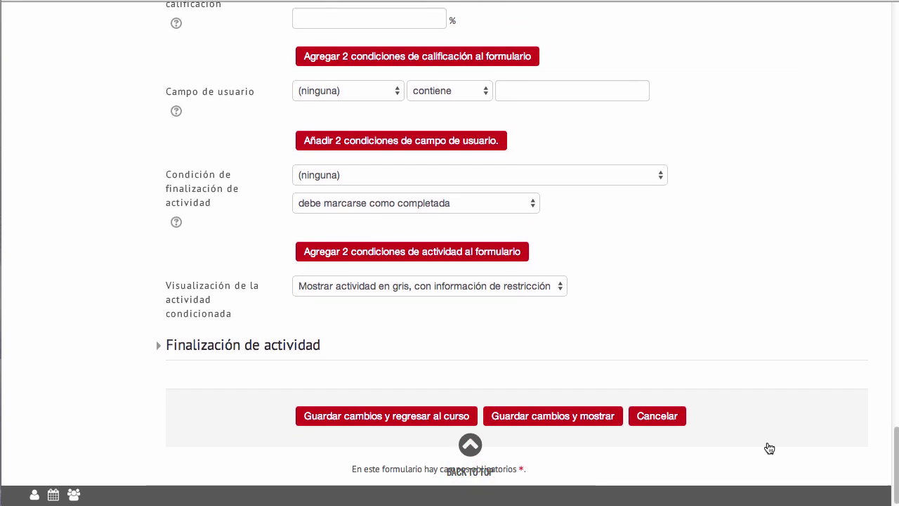
click(303, 346)
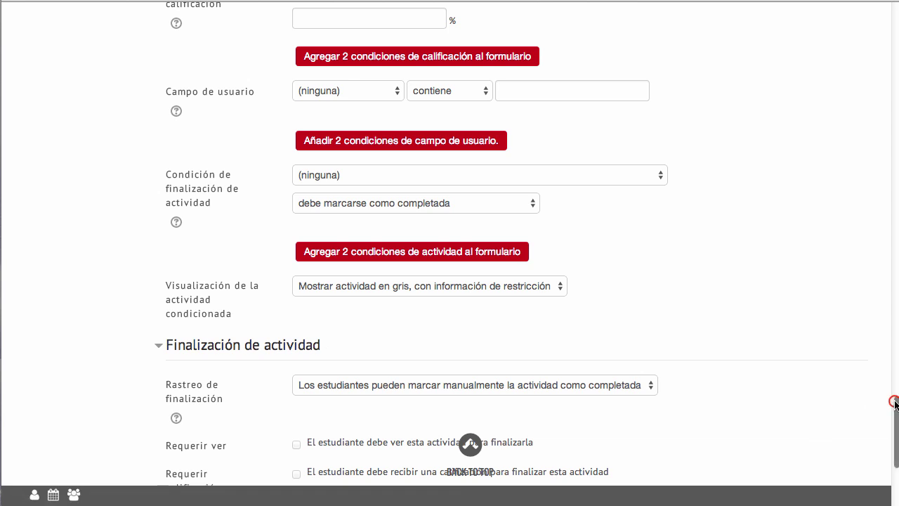
drag(894, 402, 892, 425)
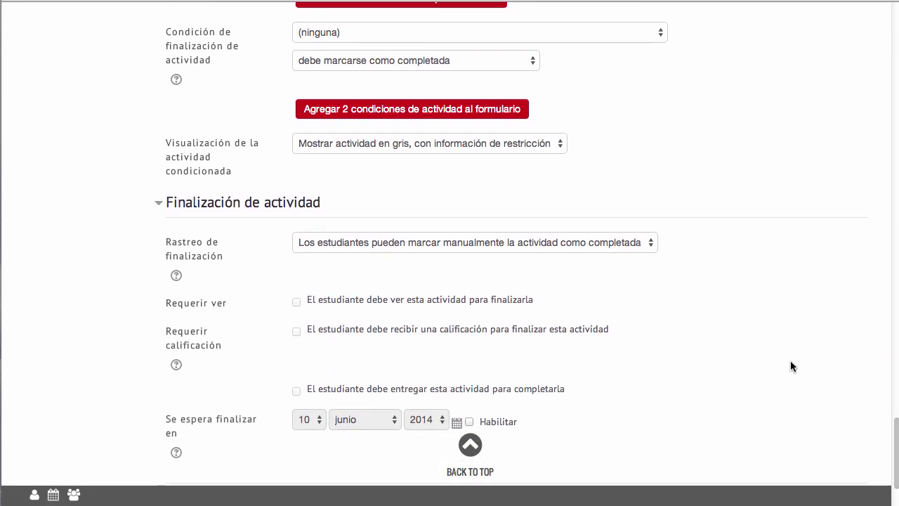